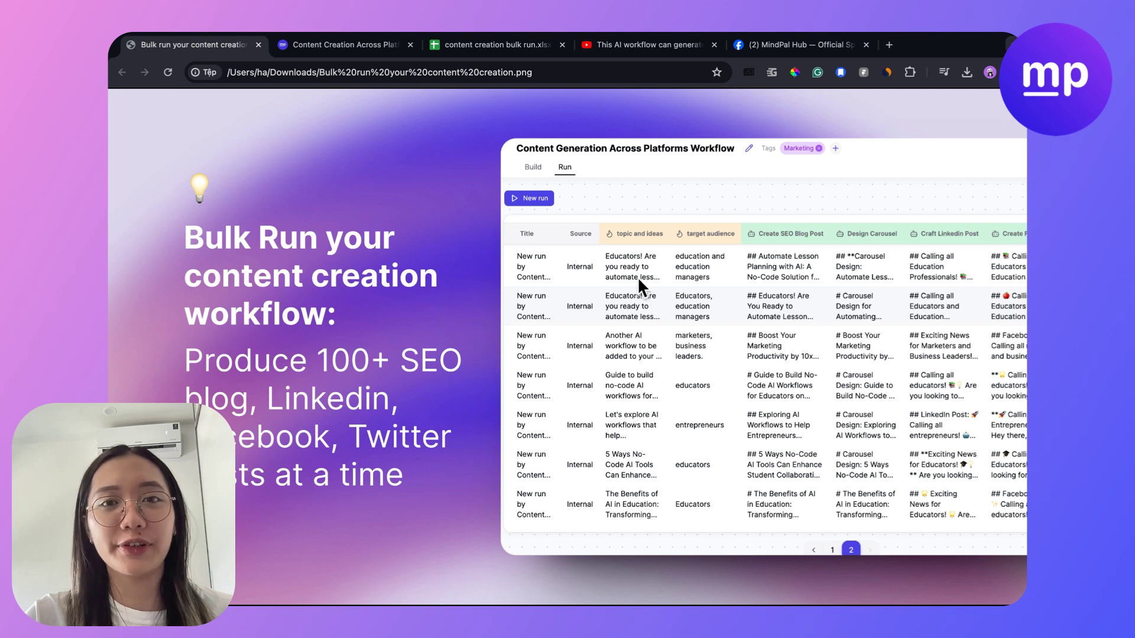
Glance at the workflow's YouTube video and the bulk-run overview, then open Content Creation Across Platforms
left_click(643, 47)
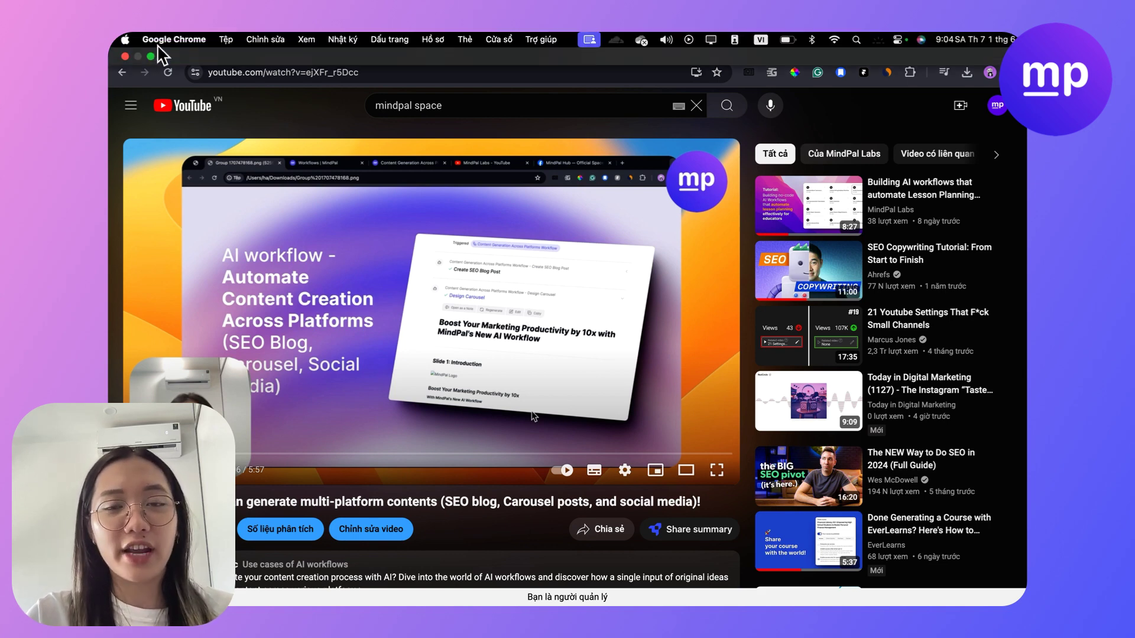
left_click(195, 44)
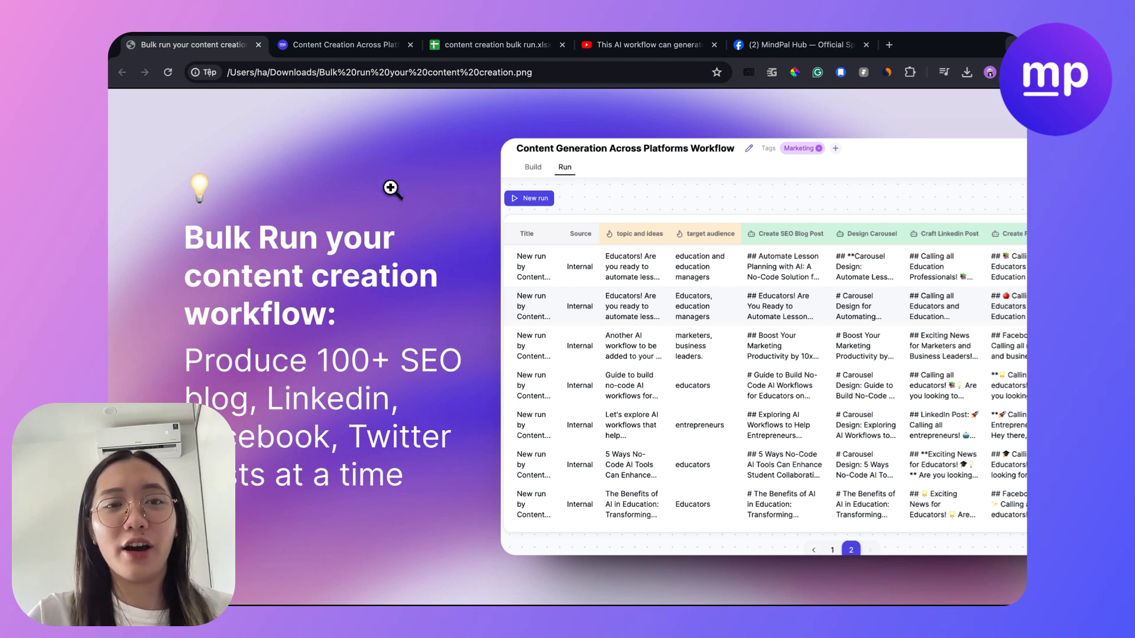
left_click(372, 44)
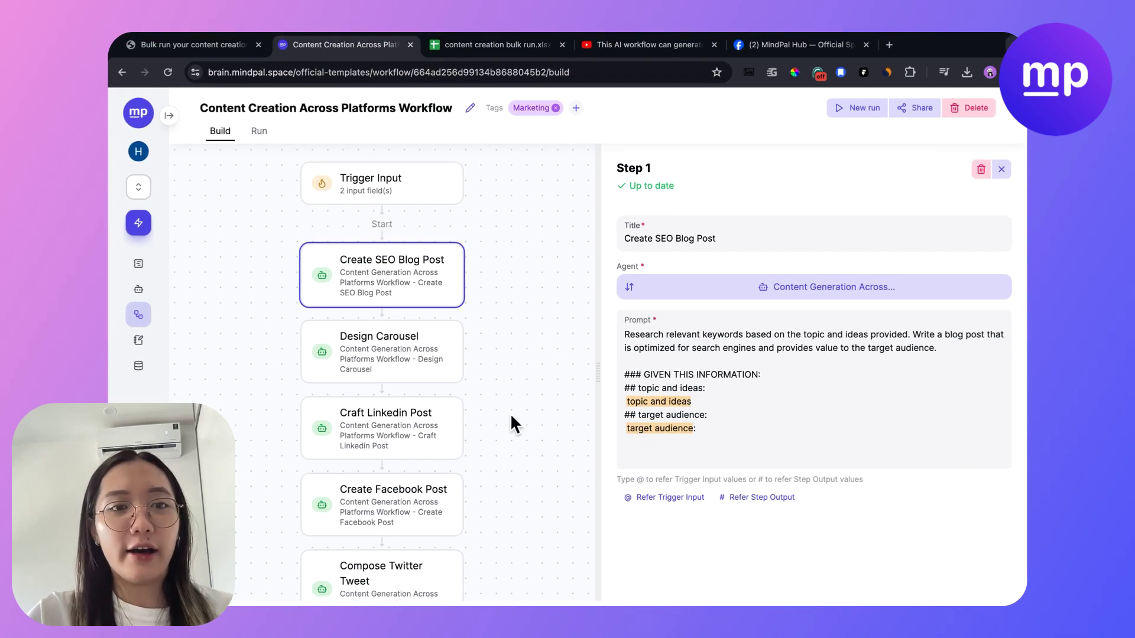
Review the Create SEO Blog Post and Design Carousel step cards and their prompts
left_click(408, 336)
left_click(413, 287)
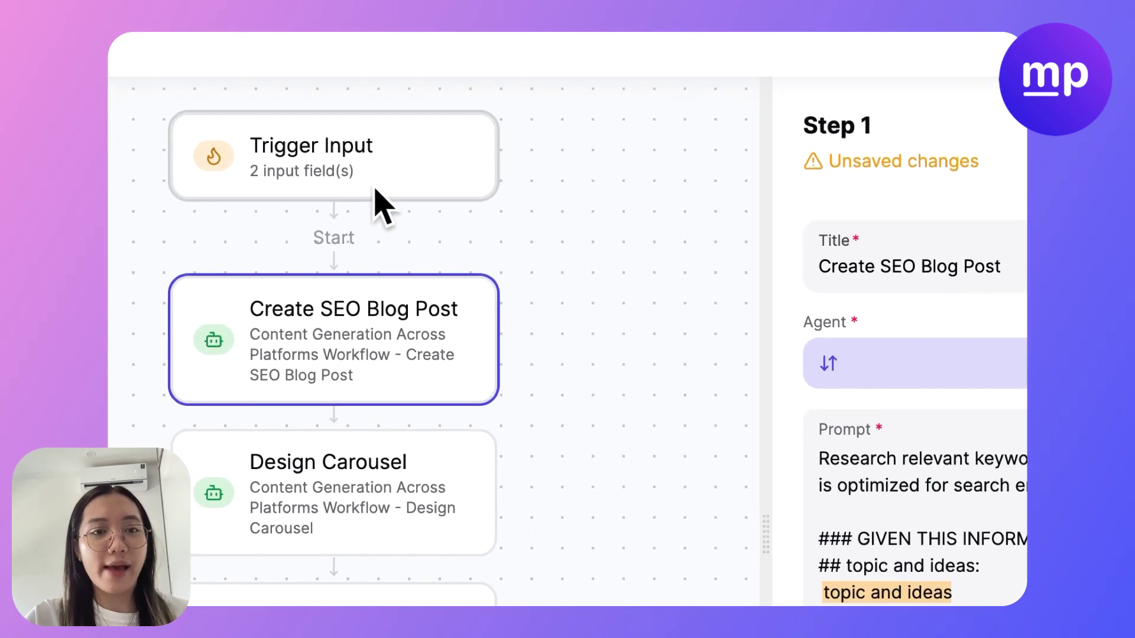
scroll(343, 317, "down", 2)
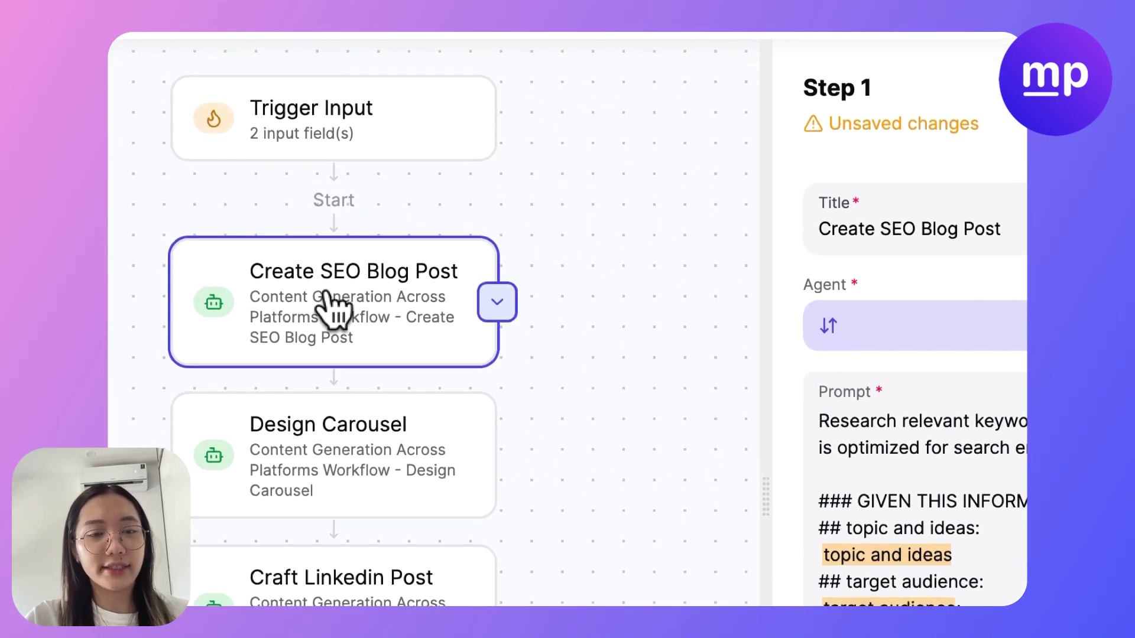
left_click(351, 417)
left_click(362, 312)
scroll(362, 402, "up", 2)
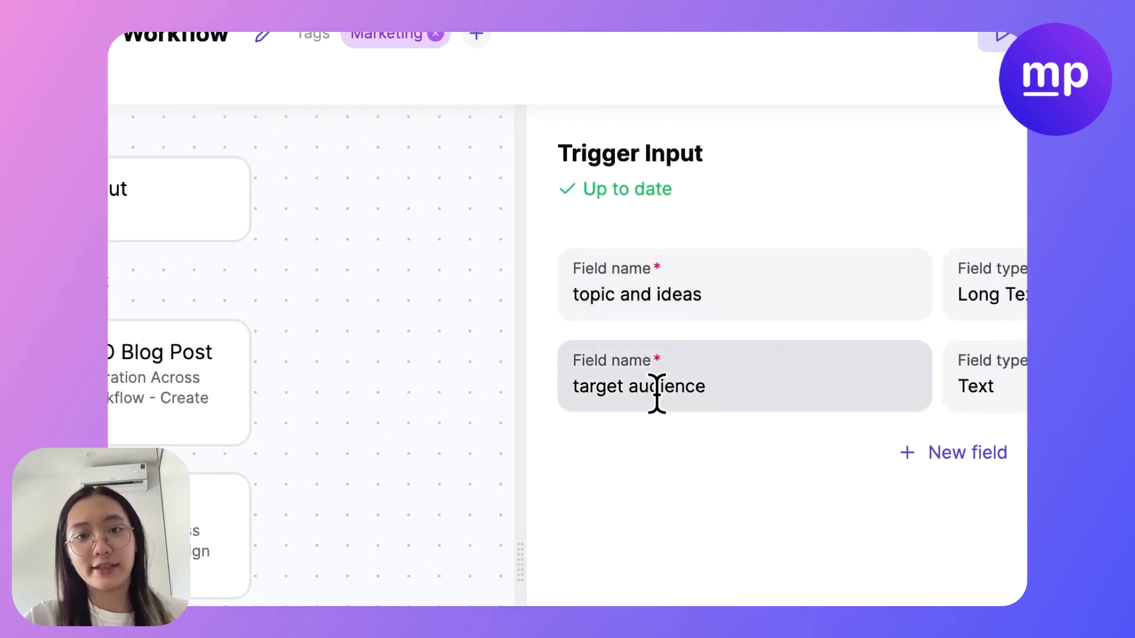
scroll(582, 437, "down", 1)
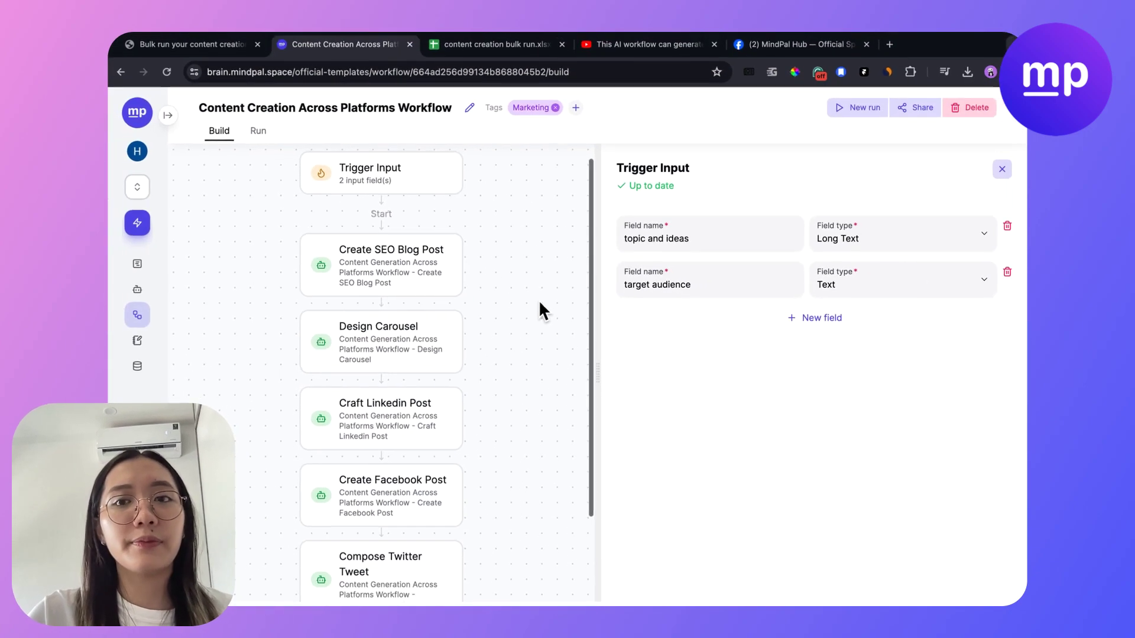
Start a new workflow run in Bulk runs (Beta) mode and download the sample CSV
left_click(850, 111)
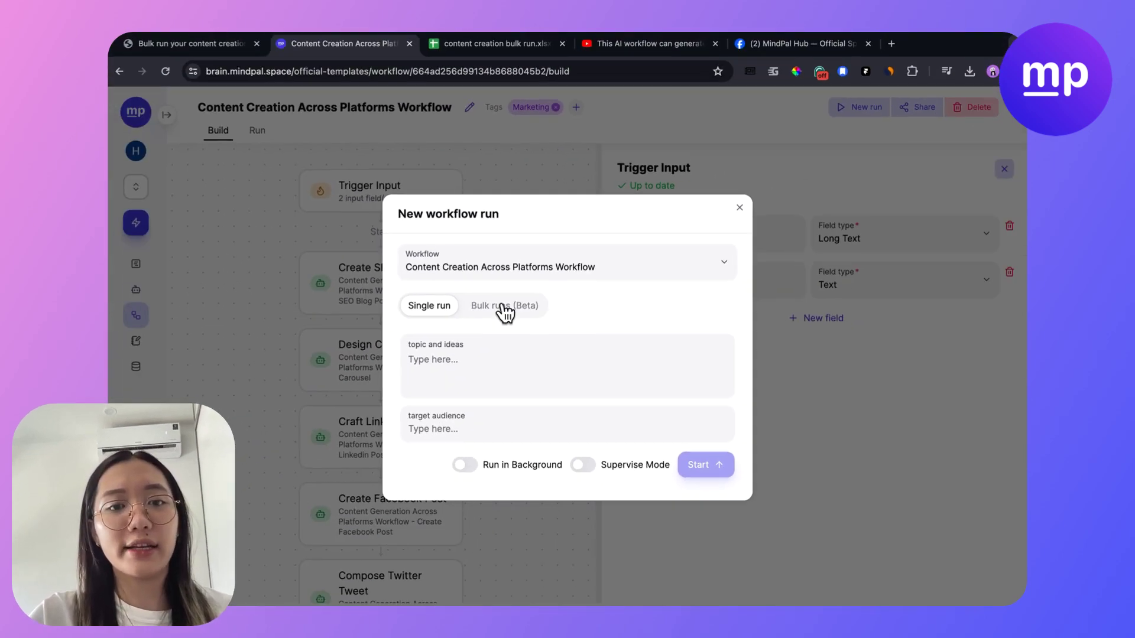
left_click(395, 377)
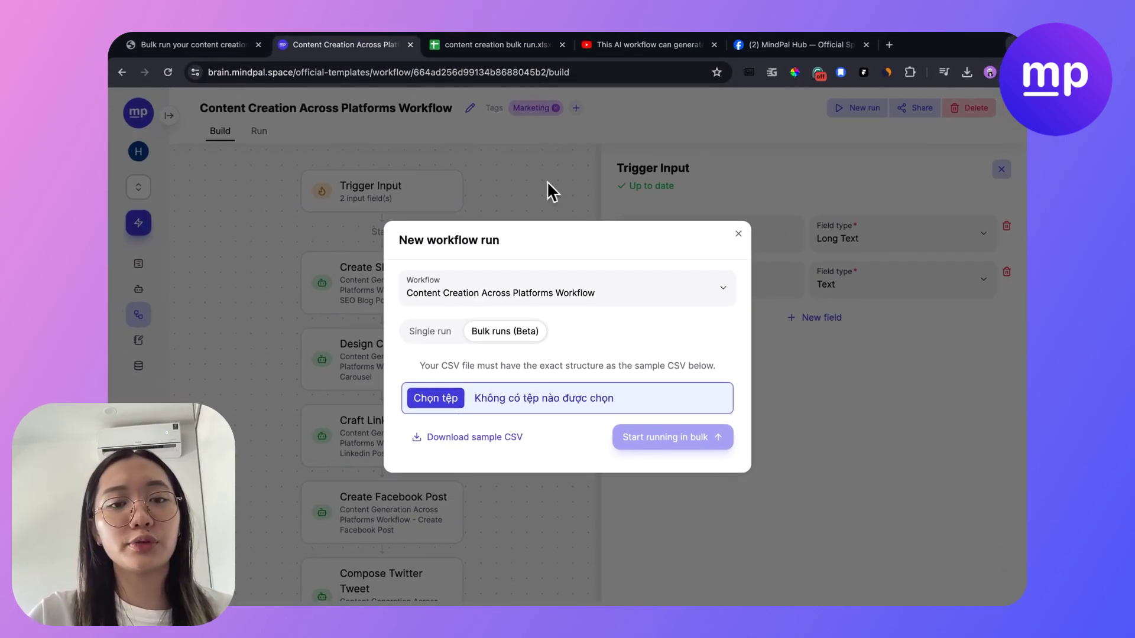
left_click(477, 440)
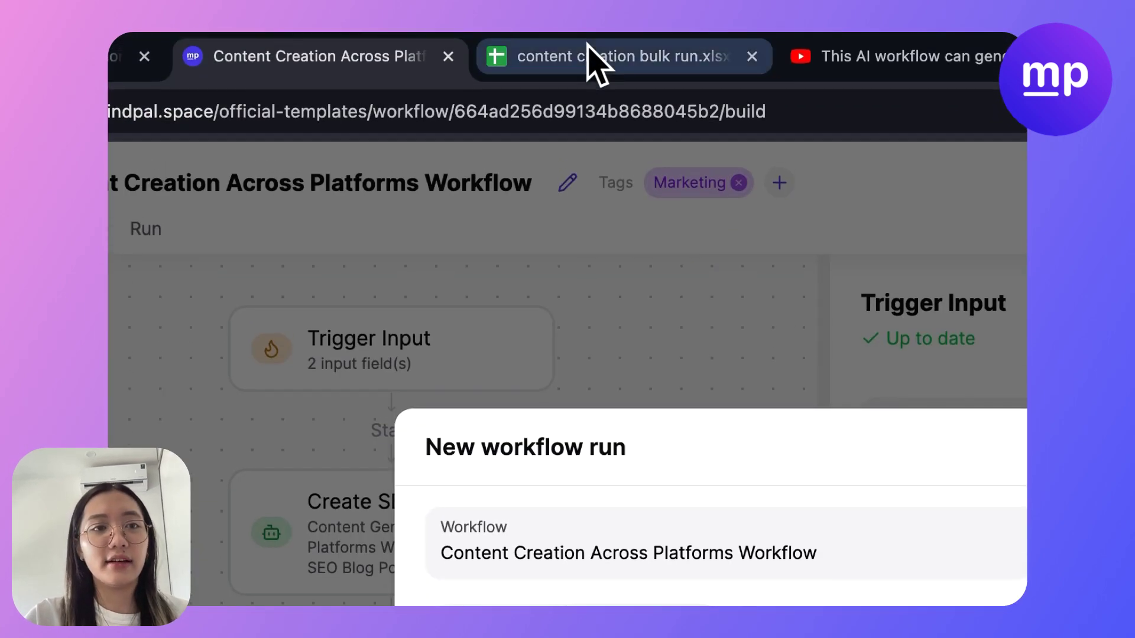
Check the sheet's 'topic and ideas' and 'target audience' header cells A1:B1
left_click(597, 59)
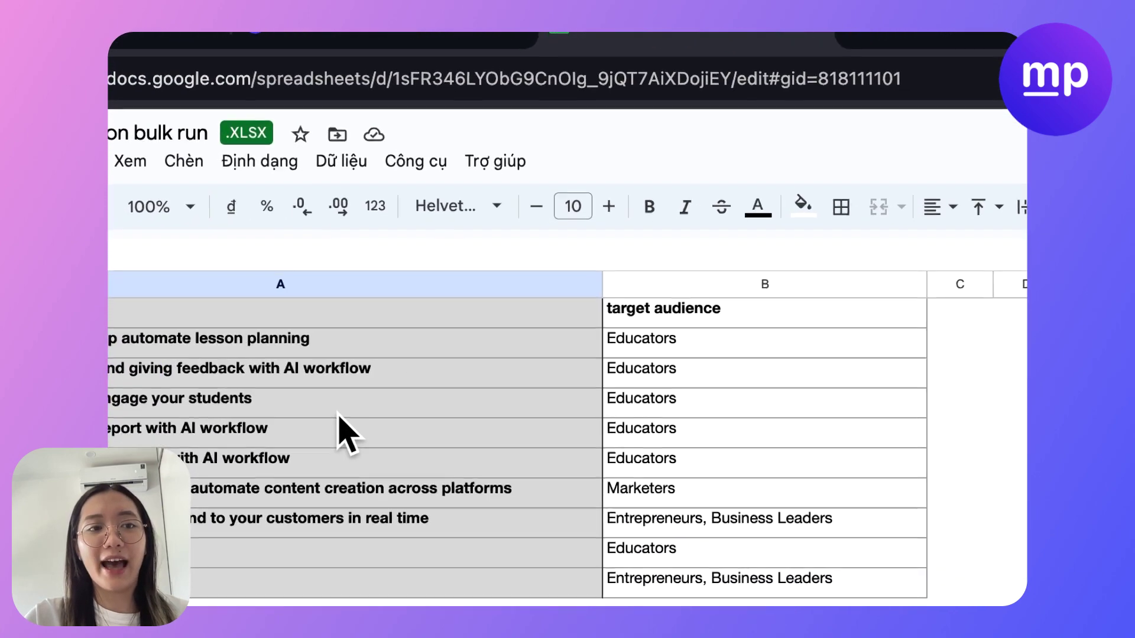
left_click_drag(229, 317, 704, 316)
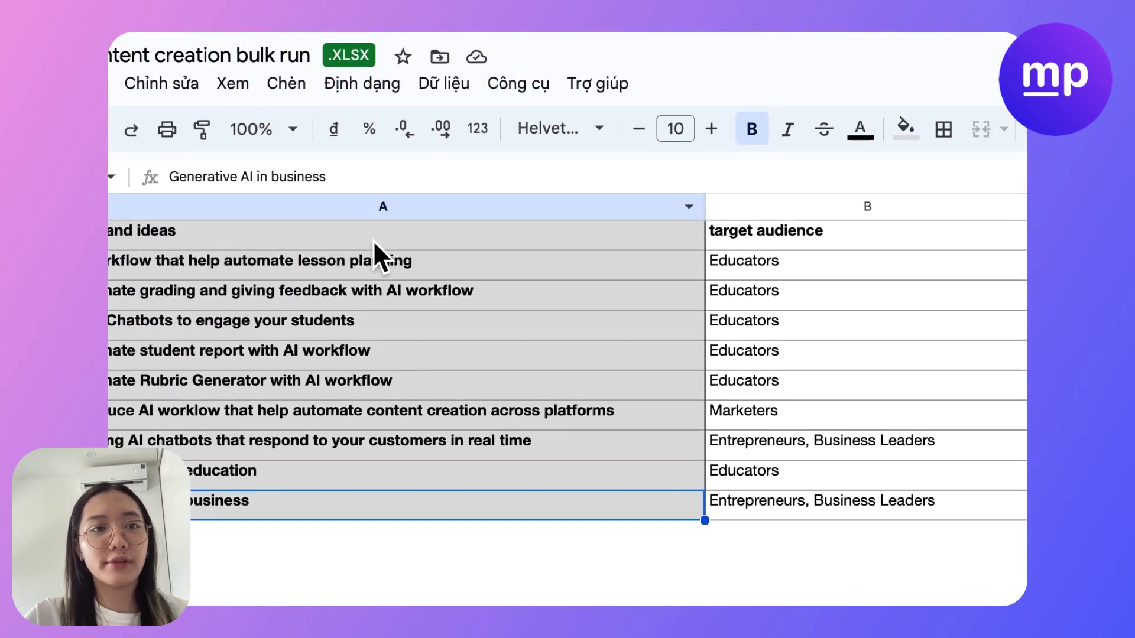
left_click_drag(376, 241, 789, 249)
left_click(354, 273)
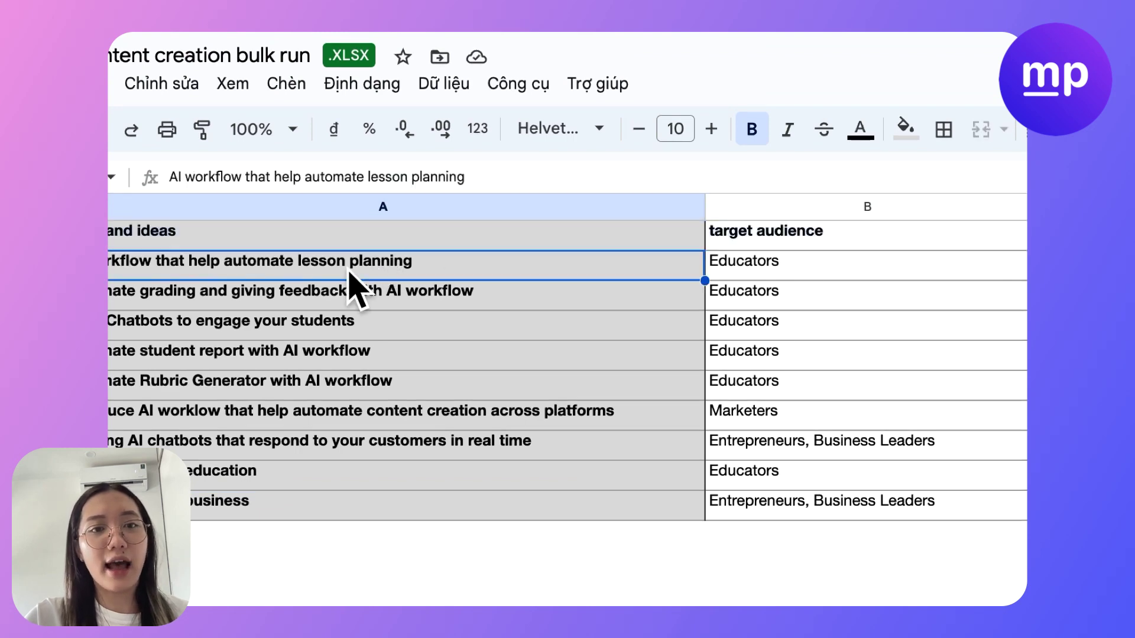
left_click(347, 233)
left_click_drag(718, 240, 764, 246)
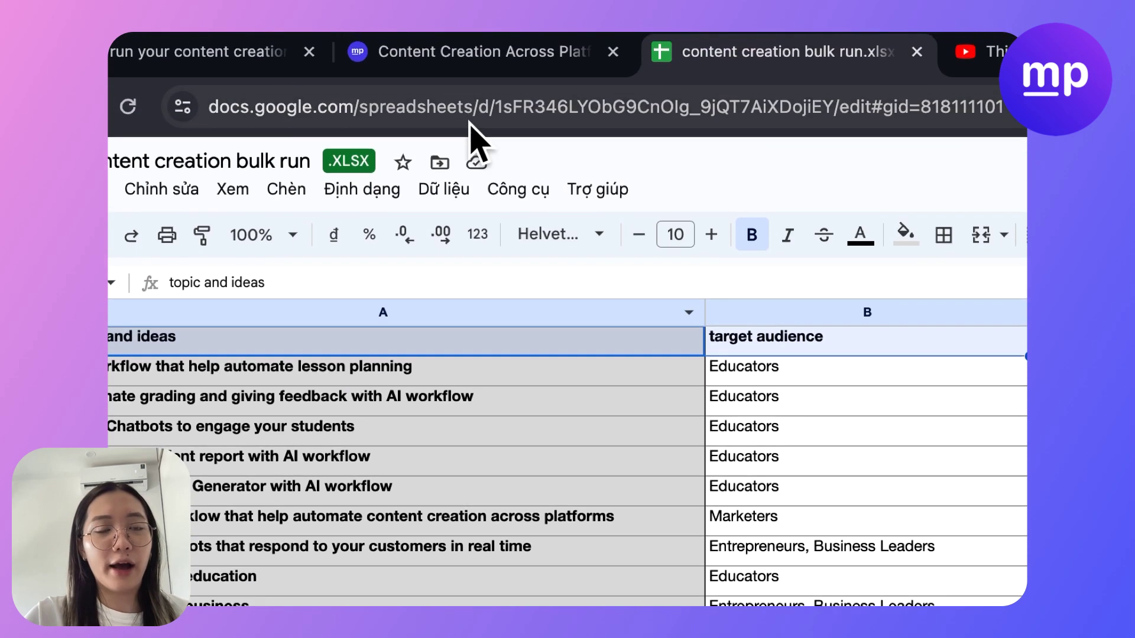
left_click(456, 72)
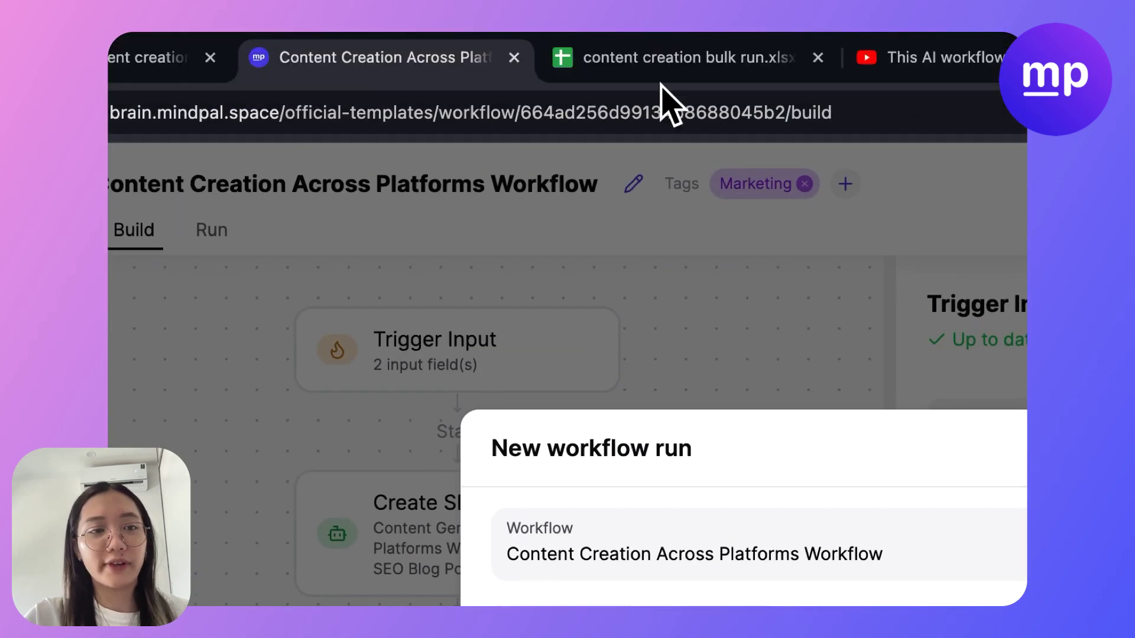
left_click(674, 72)
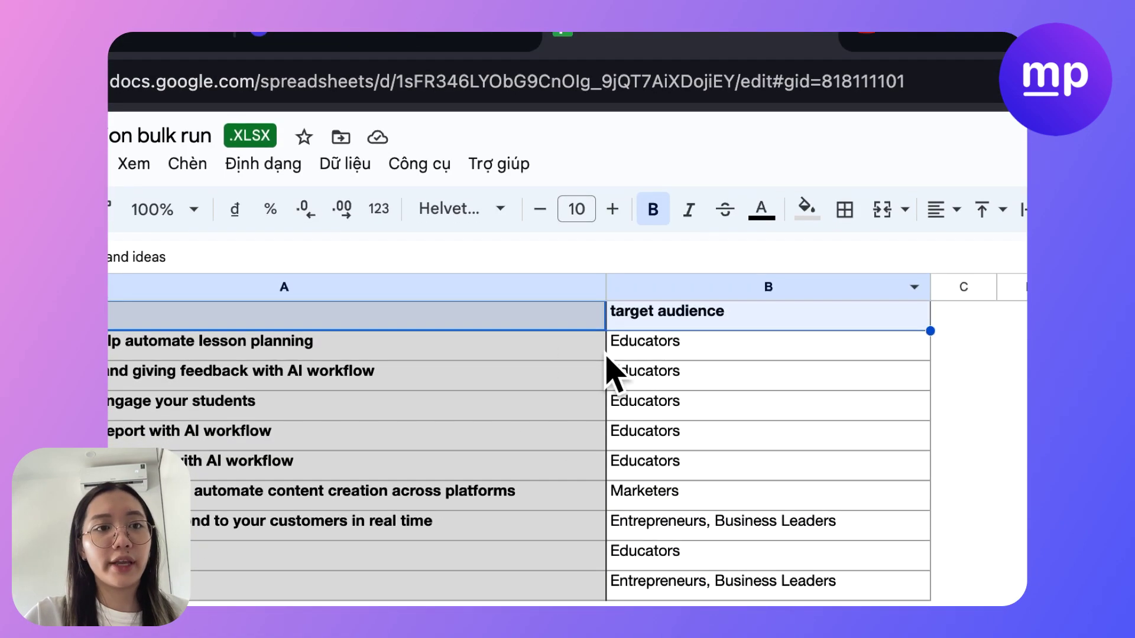
Review the nine topics and their target audiences in rows 2–10
left_click(600, 494)
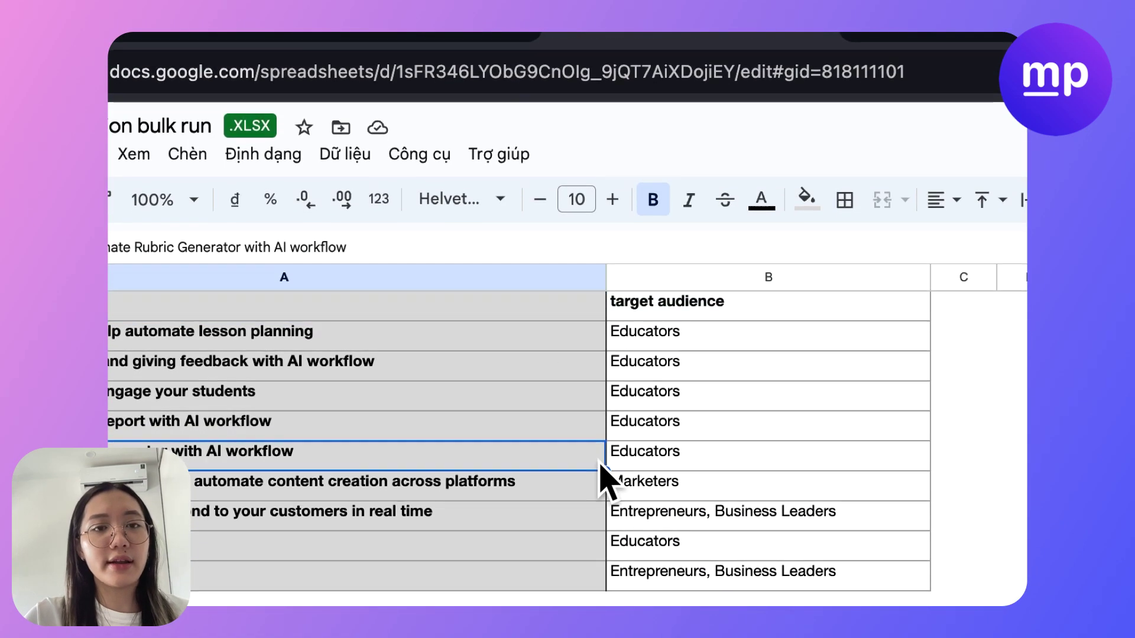
left_click_drag(223, 349, 745, 355)
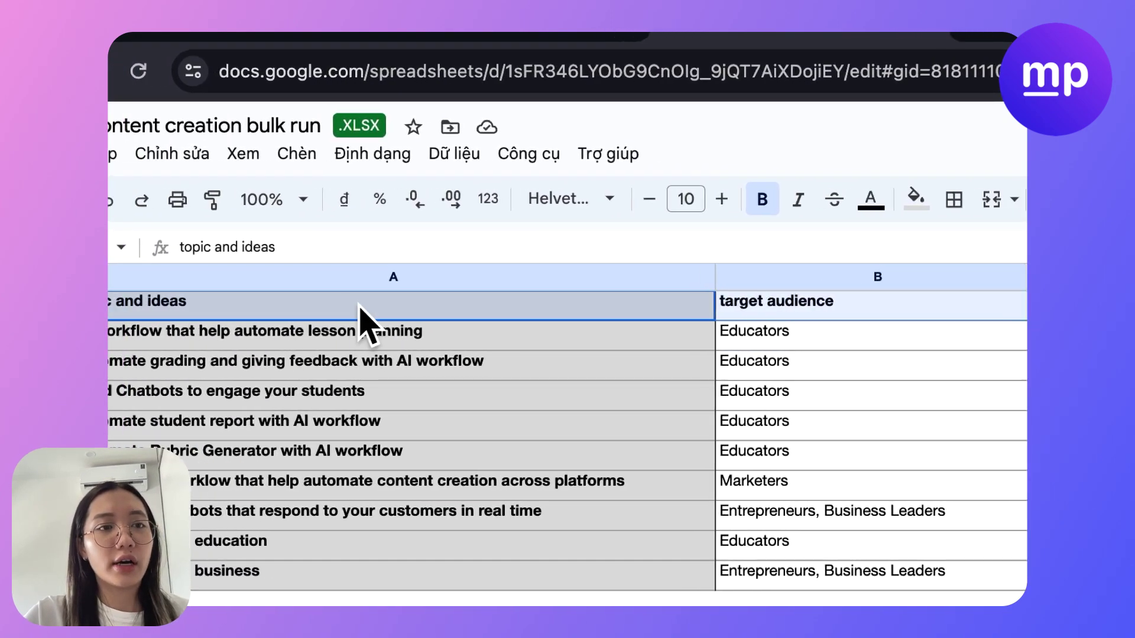
left_click(181, 343)
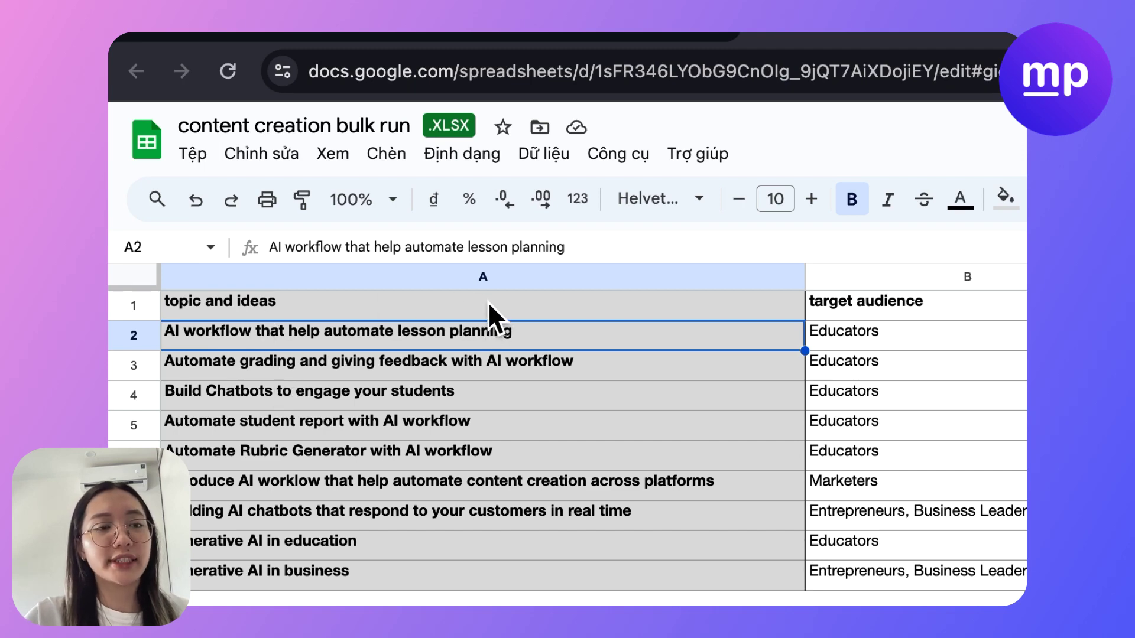
left_click(488, 303)
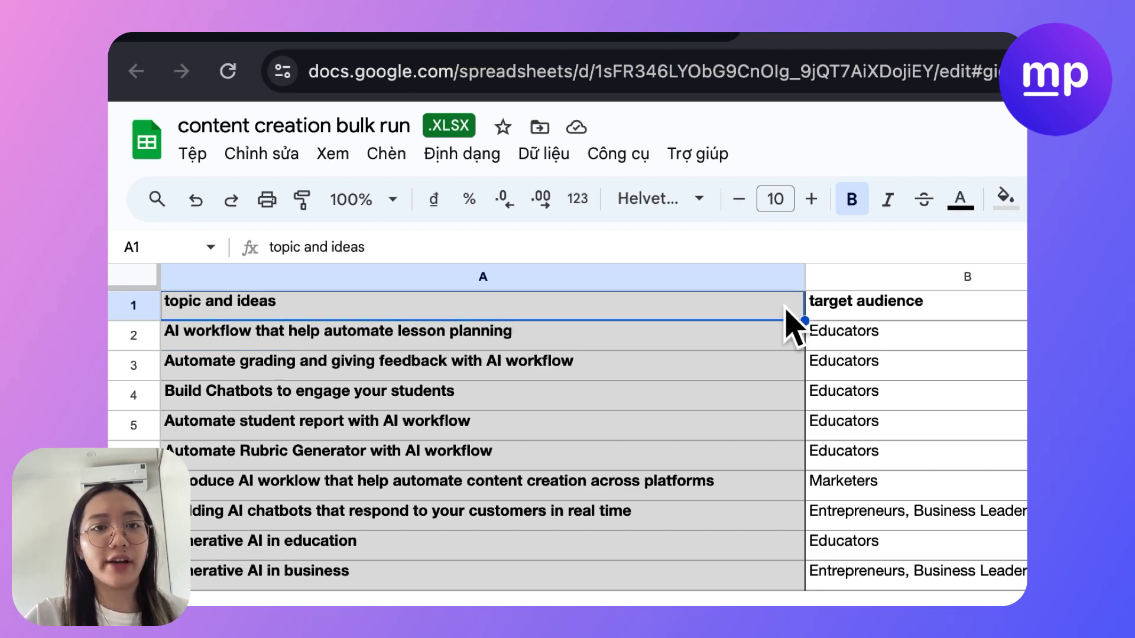
left_click(827, 313)
left_click_drag(672, 336, 609, 410)
left_click(613, 471)
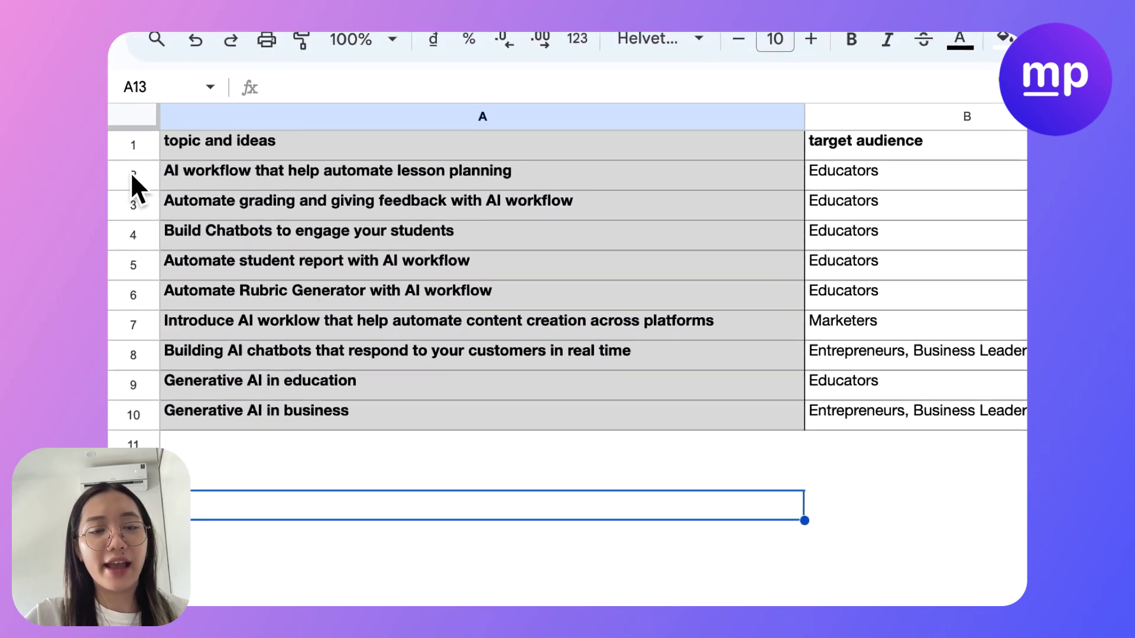
left_click_drag(133, 188, 132, 421)
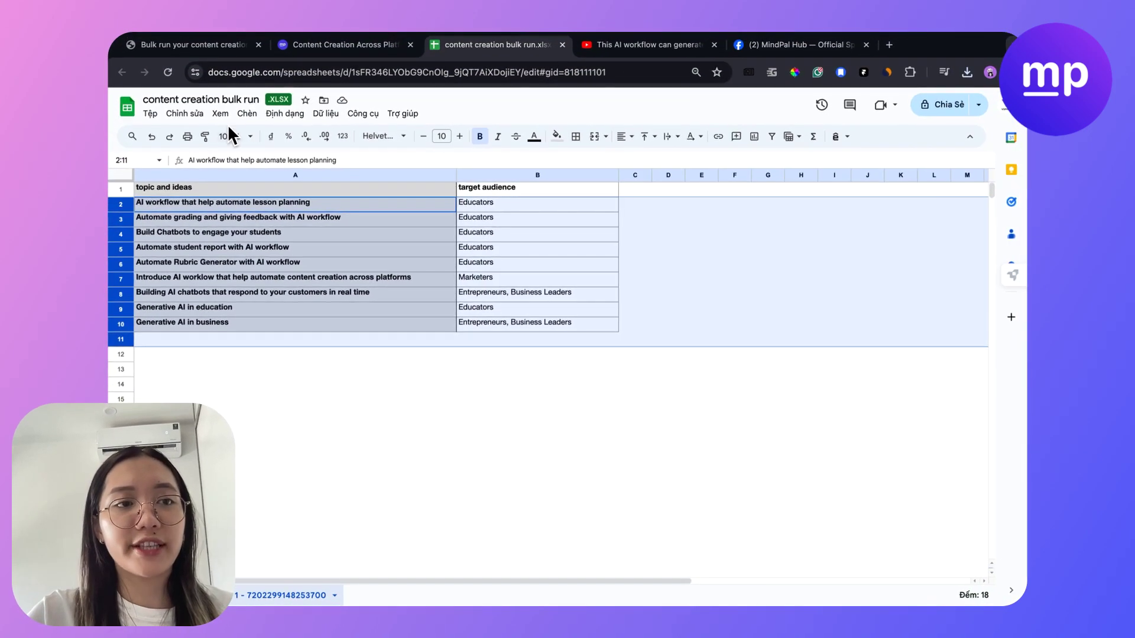
Download the 'content creation bulk run' sheet as a CSV file and confirm the download
left_click(151, 115)
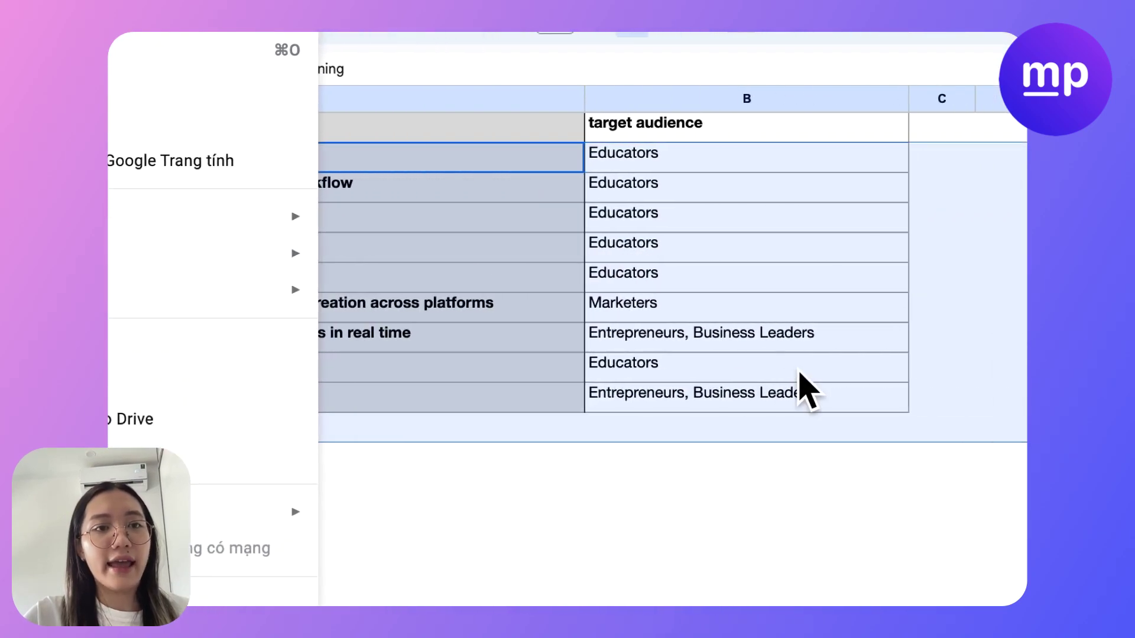
left_click(763, 260)
left_click(193, 205)
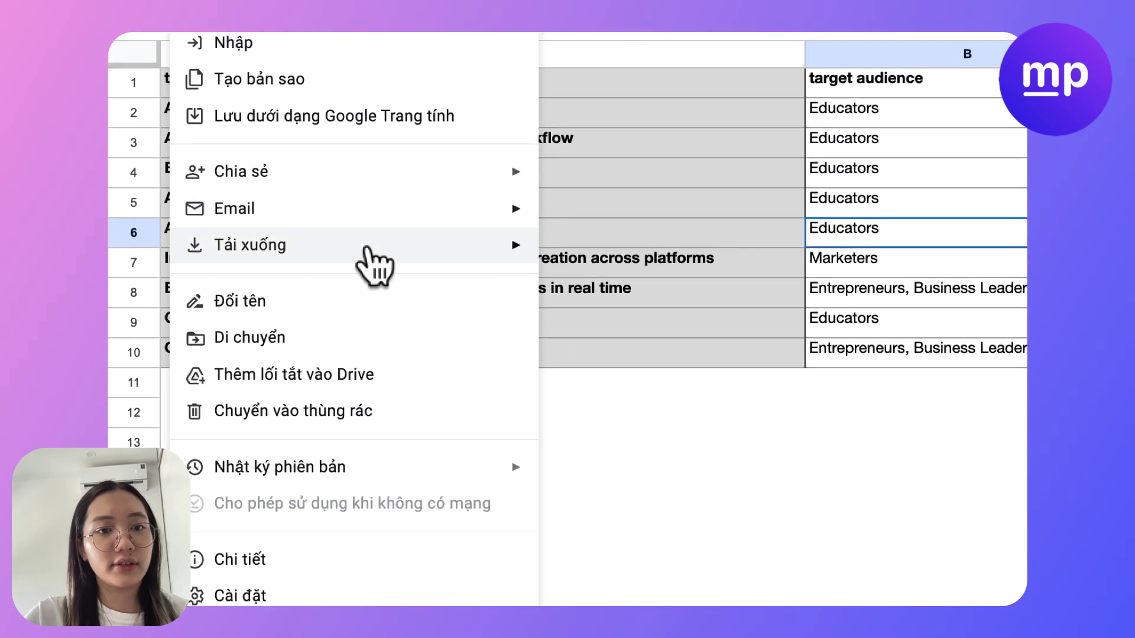
mouse_move(374, 288)
left_click(691, 413)
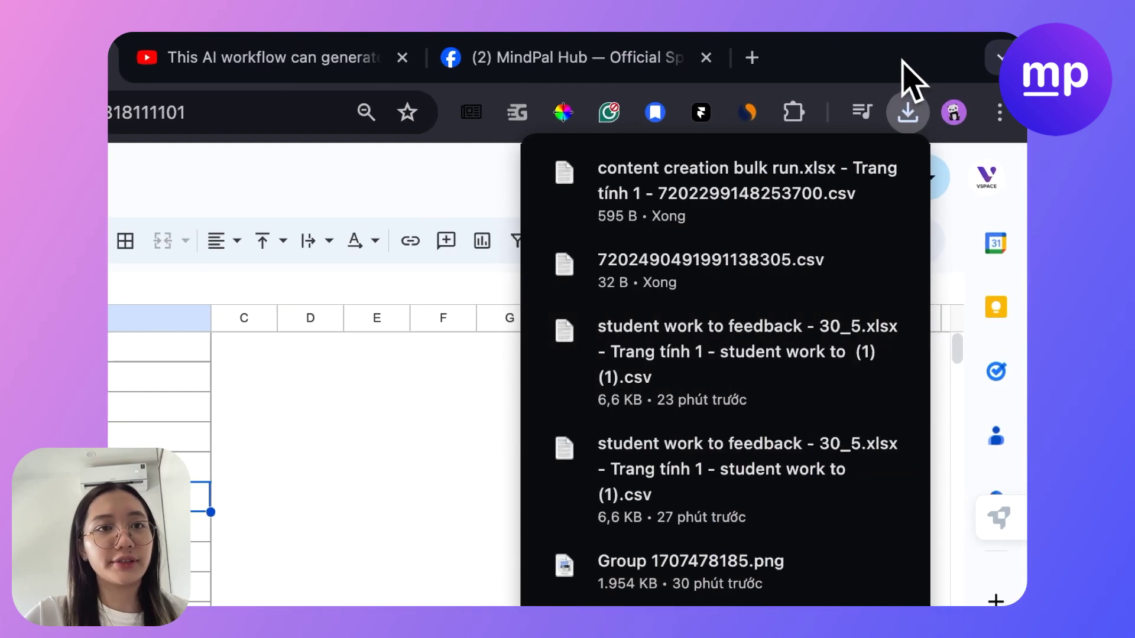
left_click(904, 120)
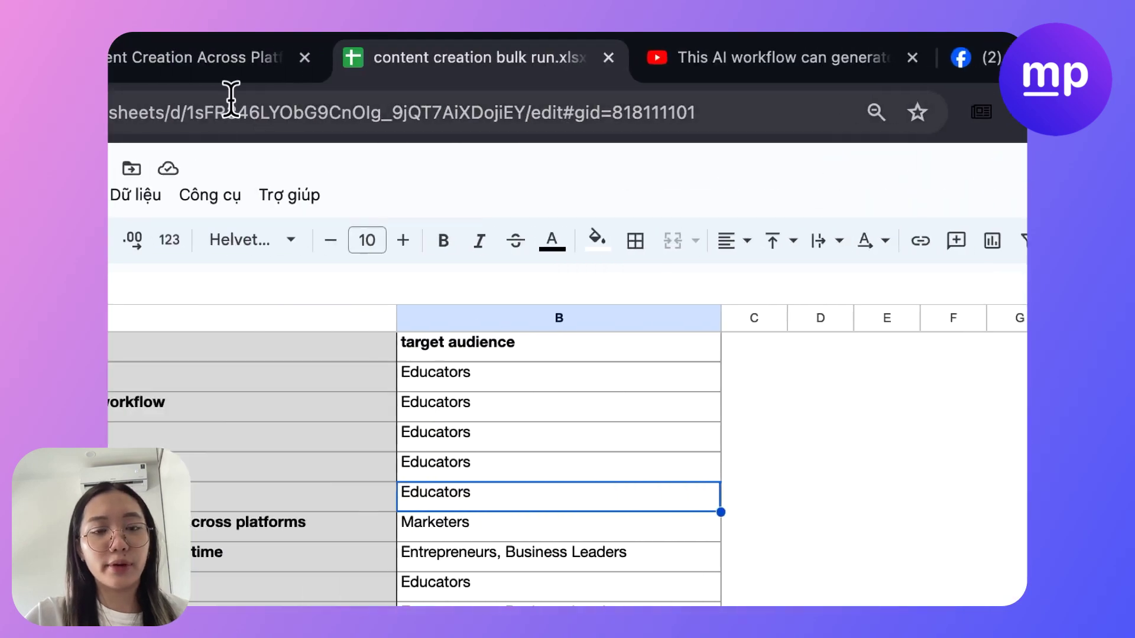
Upload 'content creation bulk run (official).csv' from the Bulk run content creation folder and start the bulk run
left_click(249, 76)
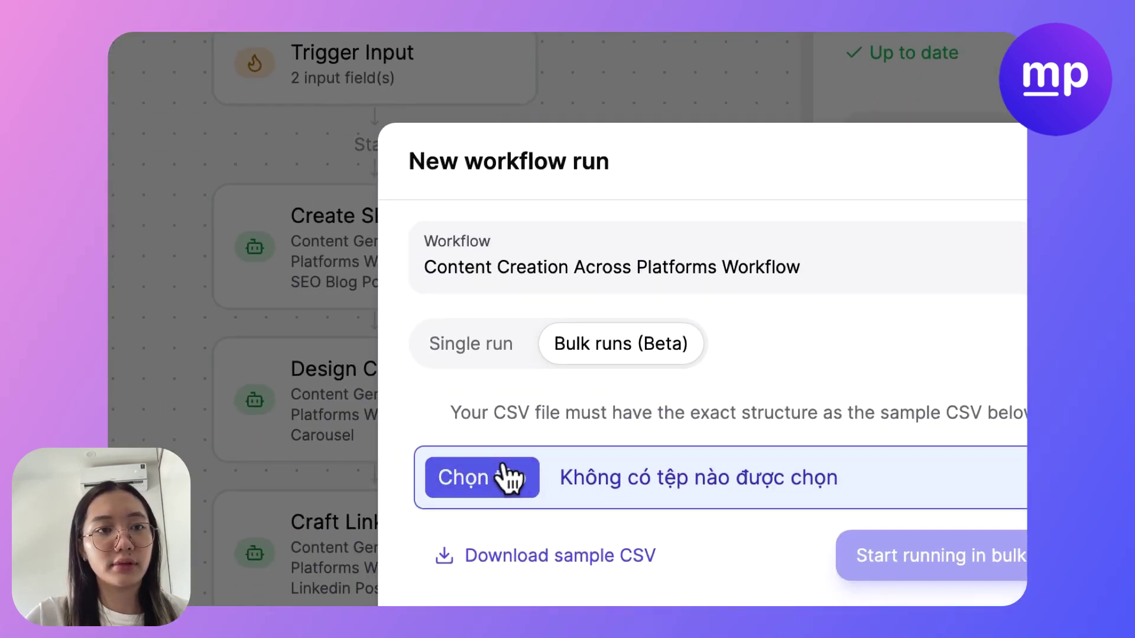
left_click(507, 489)
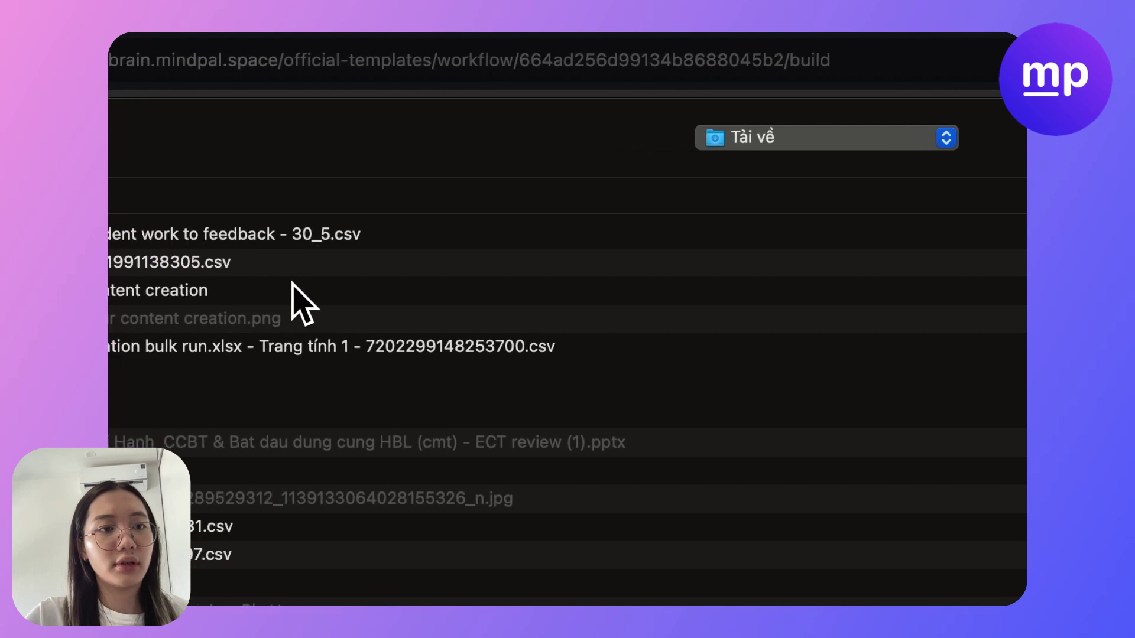
double_click(204, 289)
left_click(222, 234)
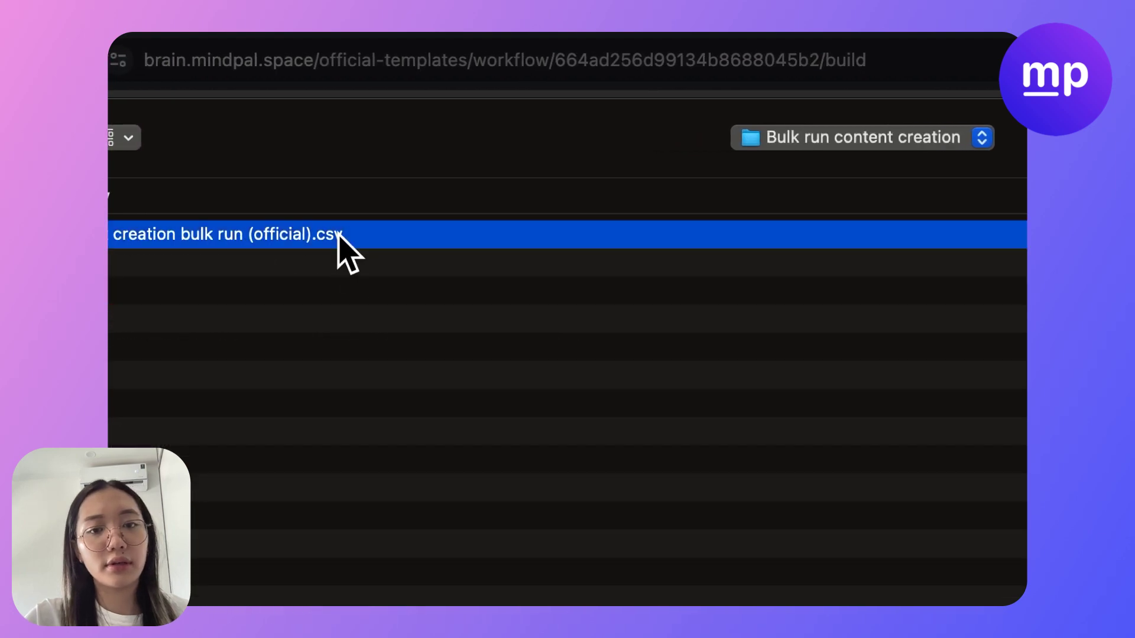
double_click(339, 234)
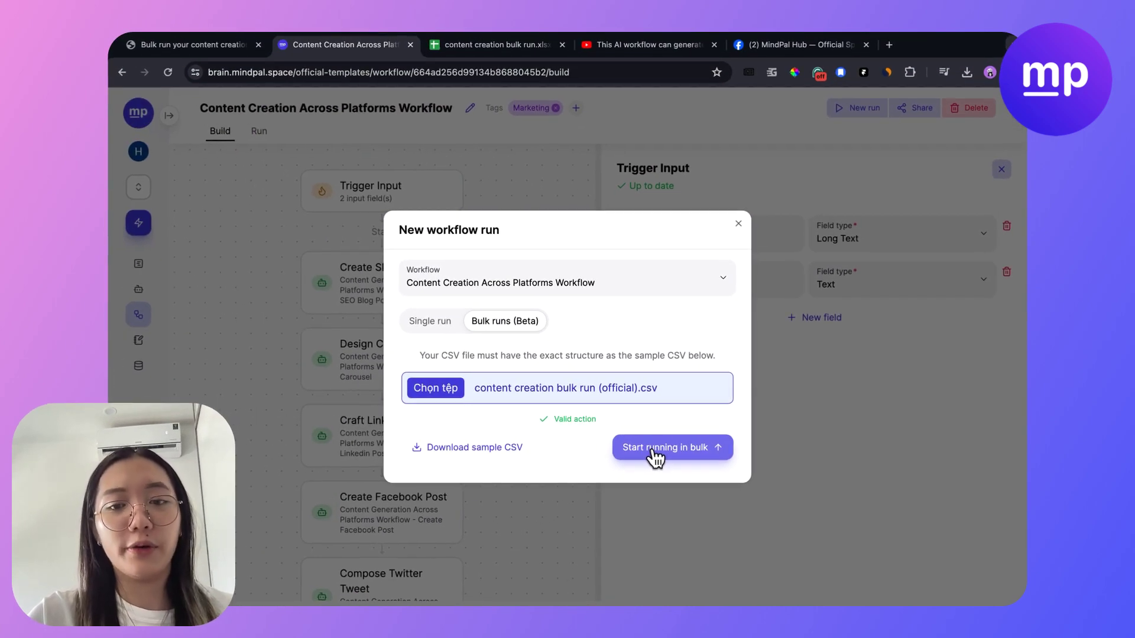
left_click(654, 452)
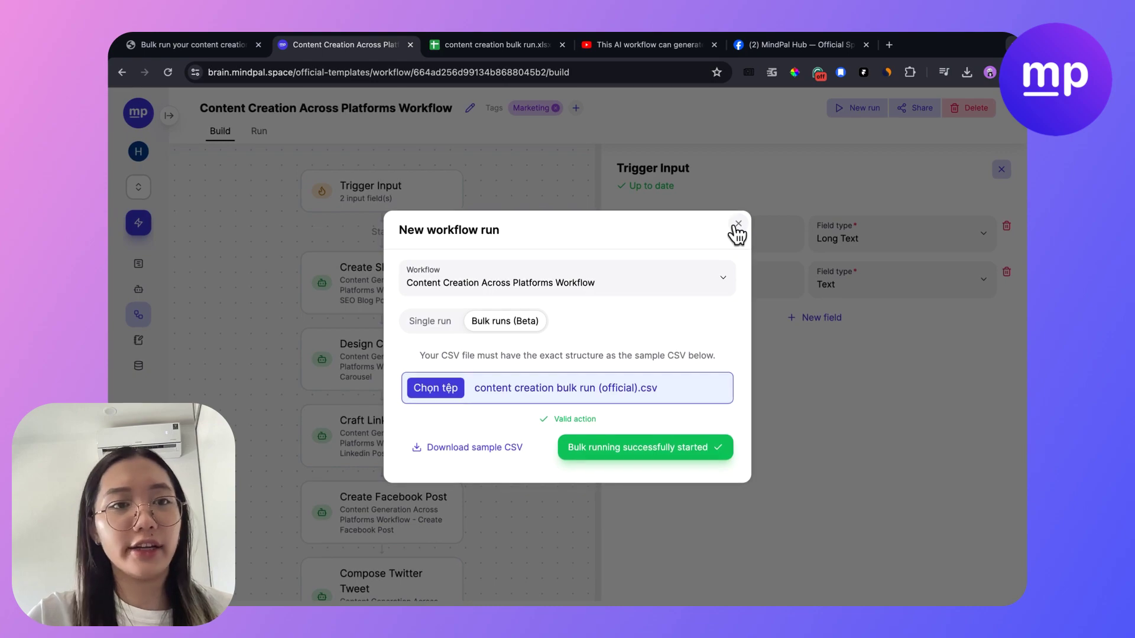
Close the new-run dialog and switch to the workflow's Run table
left_click(737, 225)
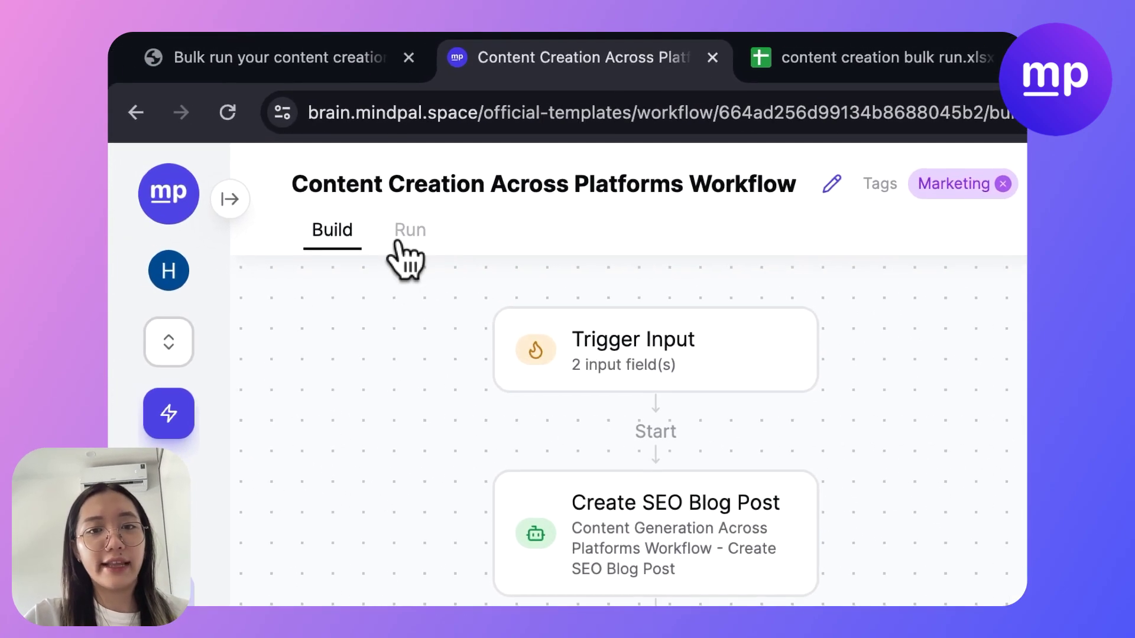
left_click(403, 243)
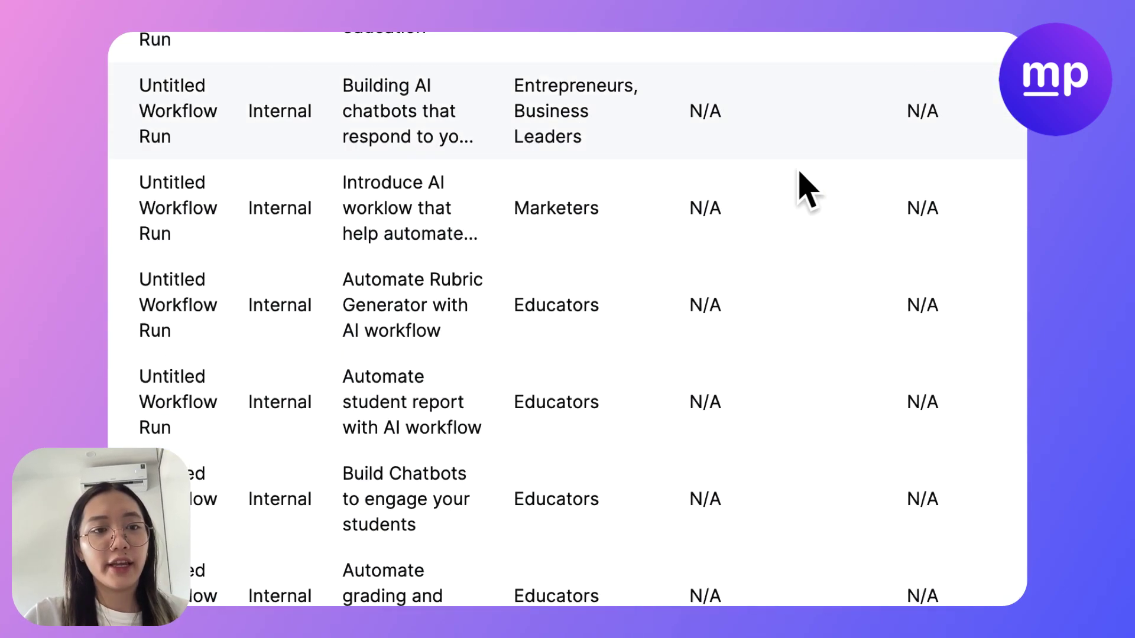
scroll(768, 198, "down", 5)
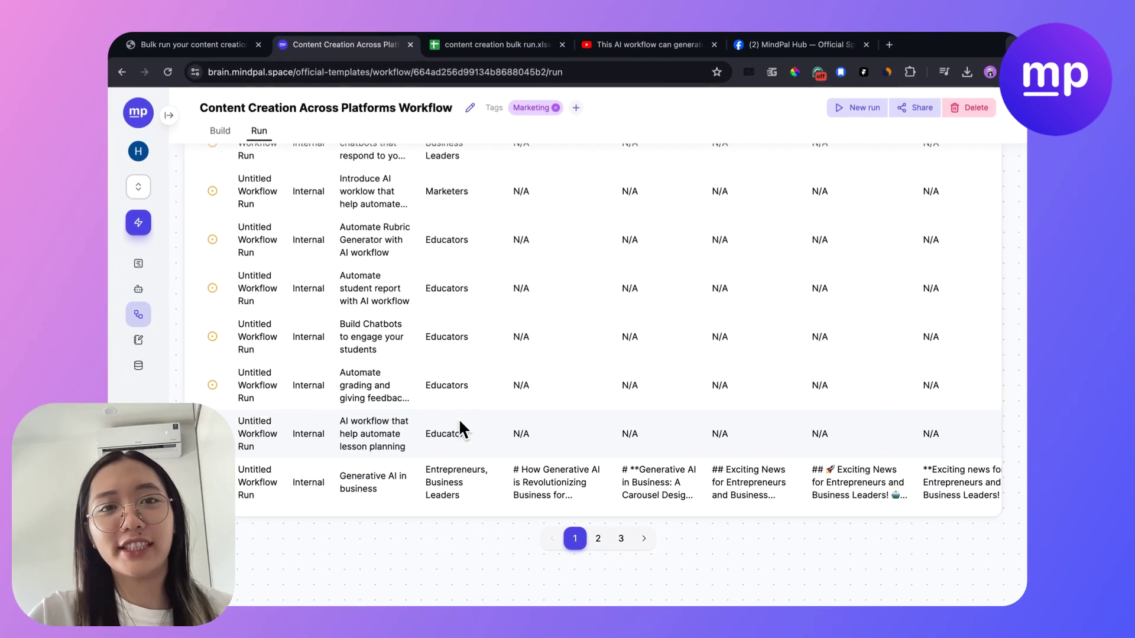
scroll(499, 384, "down", 3)
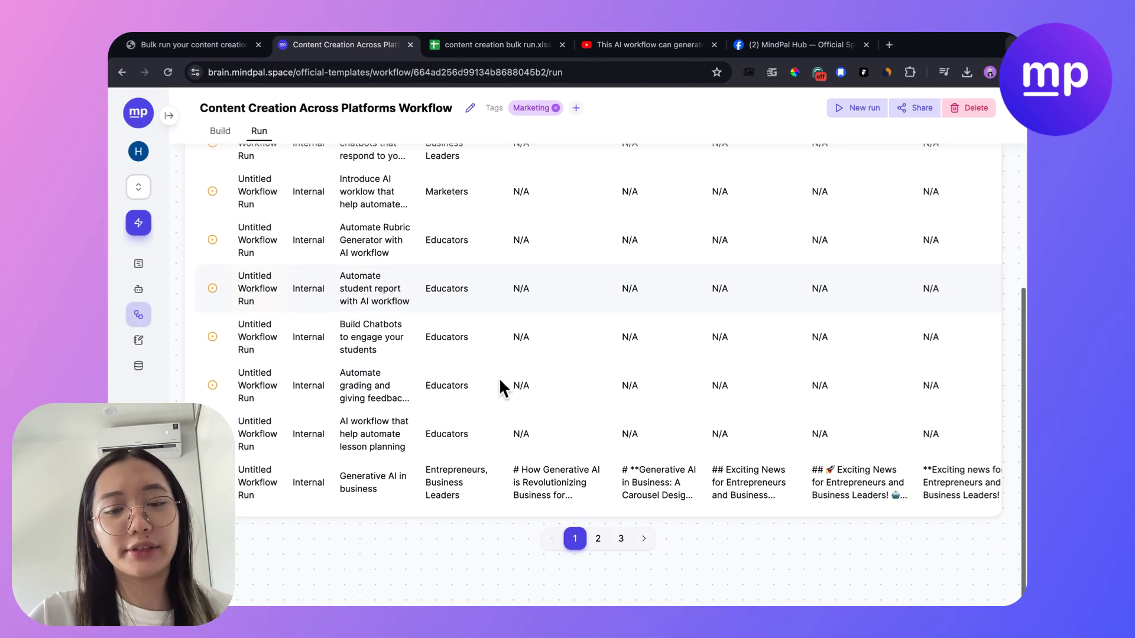
Refresh the runs table and scroll through the generated blog, carousel and social posts
left_click(599, 538)
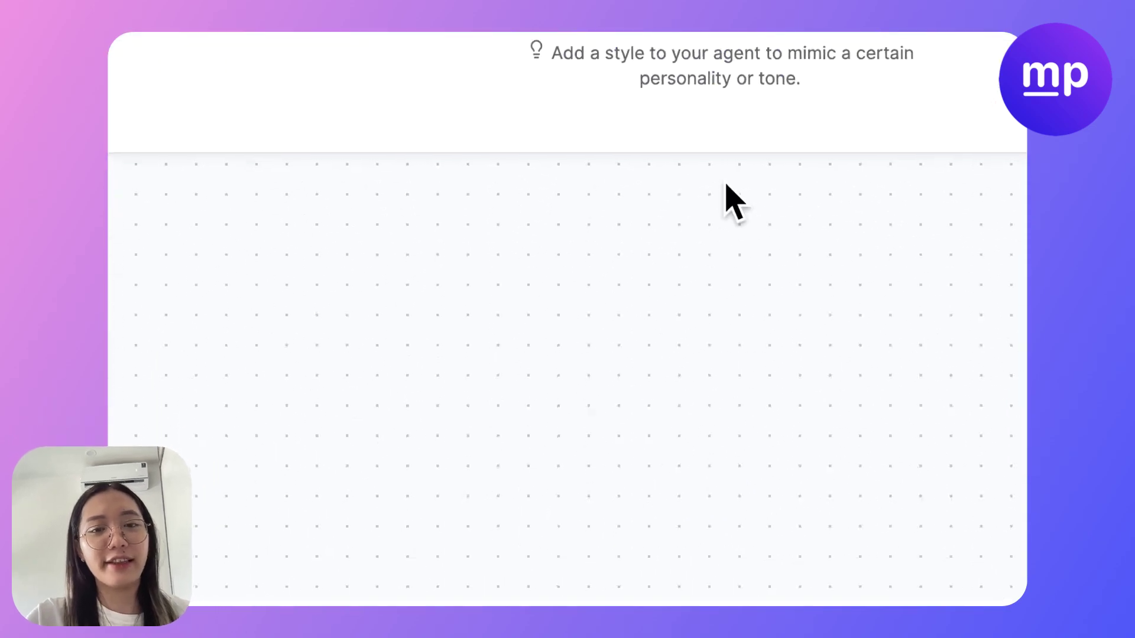
scroll(414, 337, "down", 3)
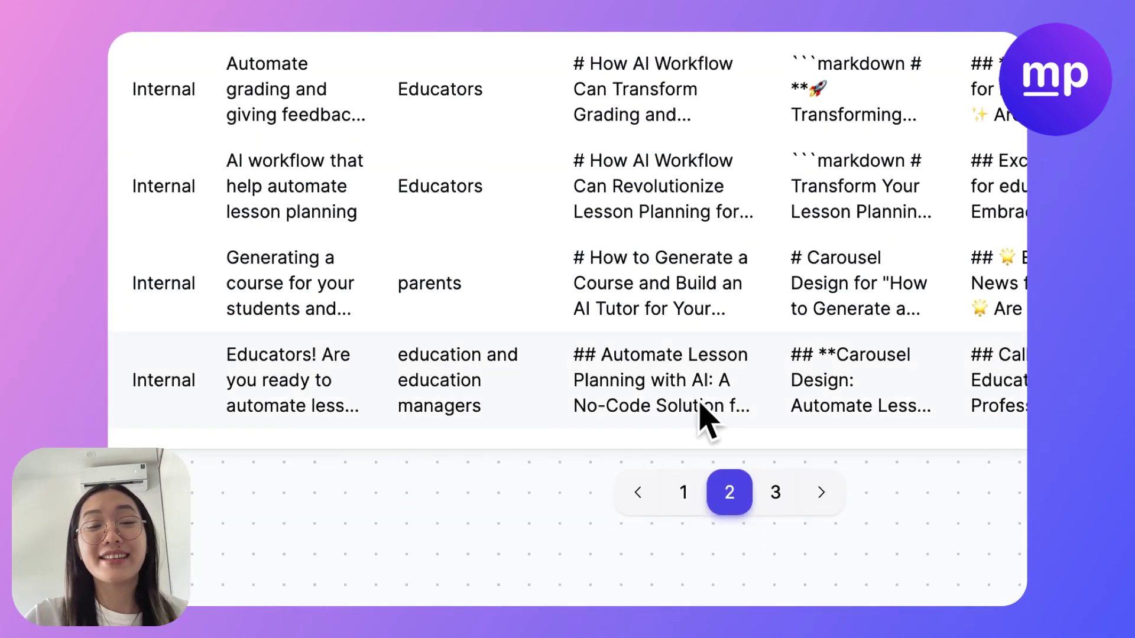
scroll(634, 306, "down", 1)
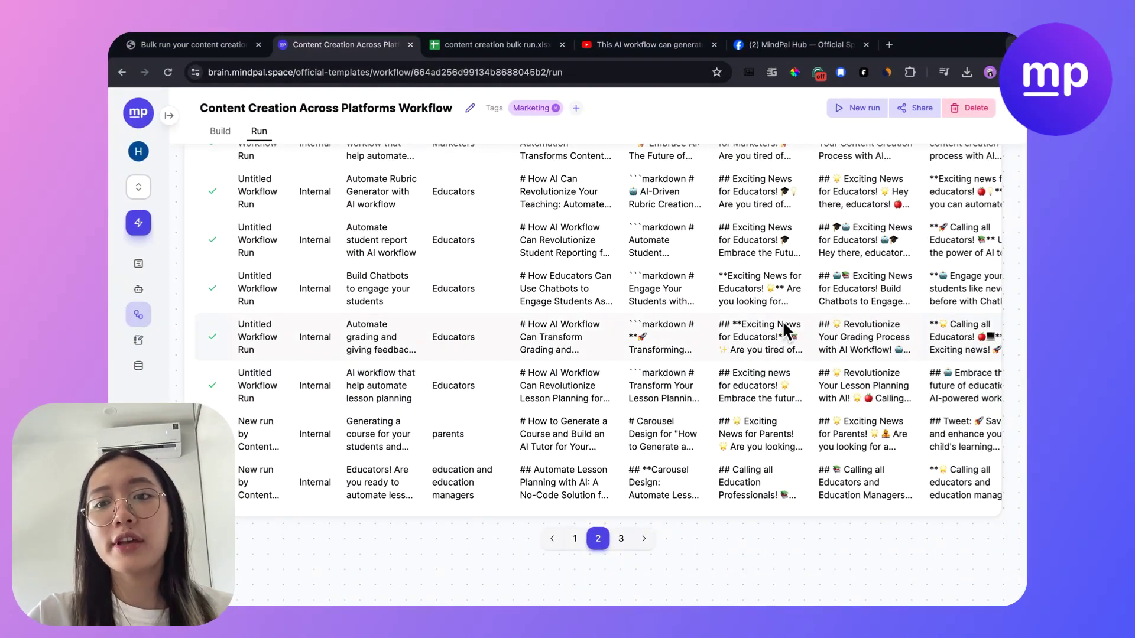
scroll(782, 321, "up", 2)
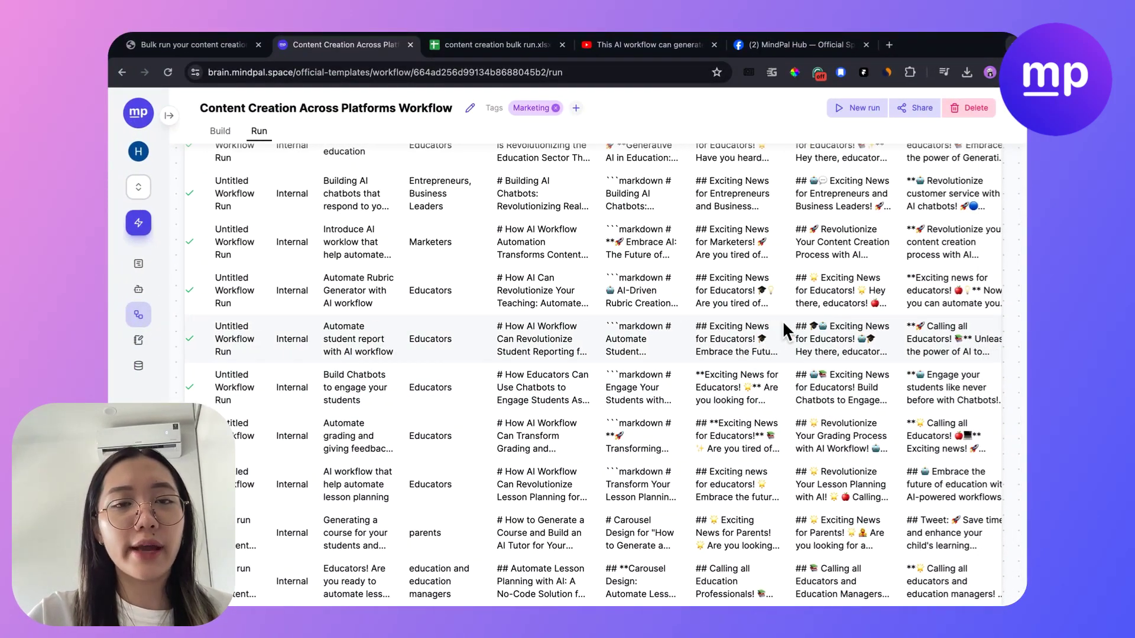
scroll(782, 320, "up", 2)
scroll(782, 320, "down", 3)
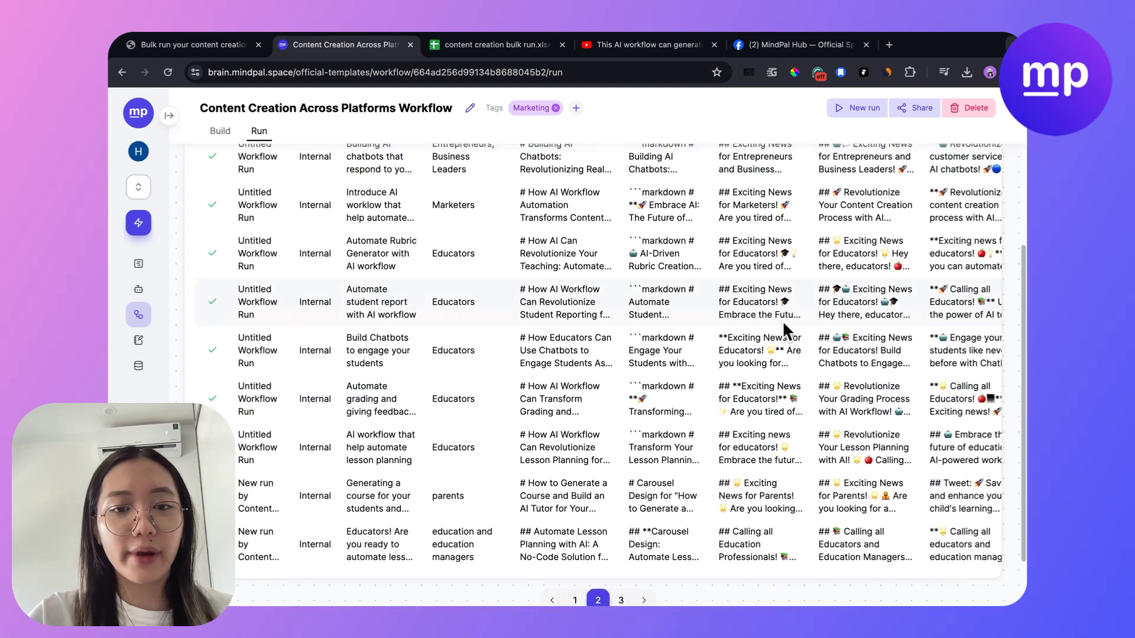
scroll(782, 320, "down", 1)
Browse pages 1 and 2 of the runs, scrolling across SEO blog, carousel, LinkedIn, Facebook and Twitter columns
left_click(575, 538)
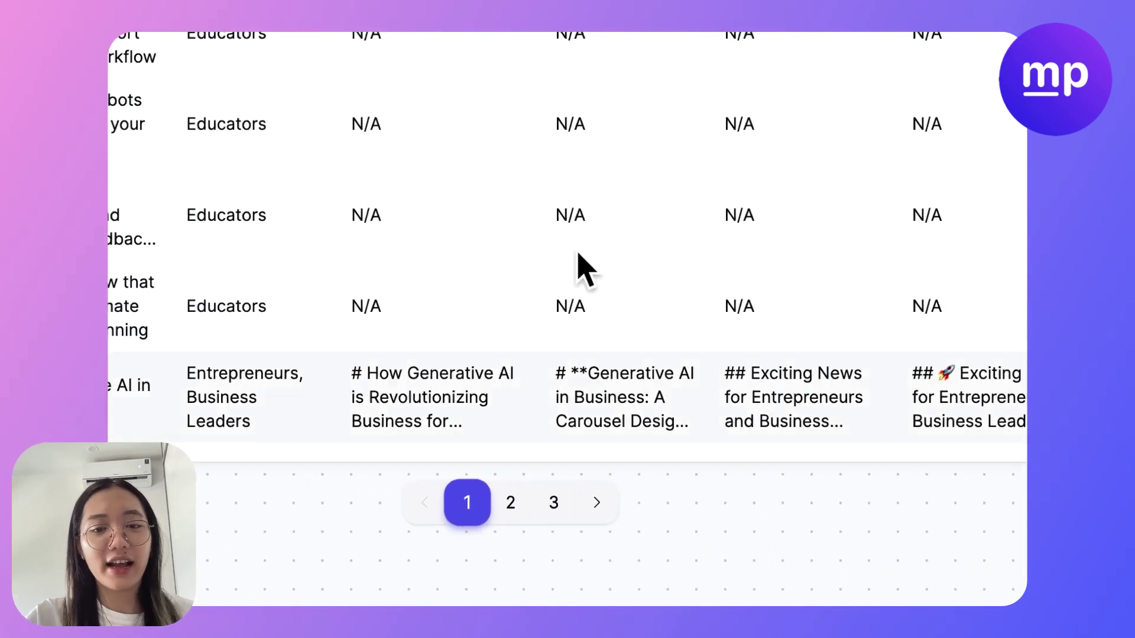
left_click(507, 502)
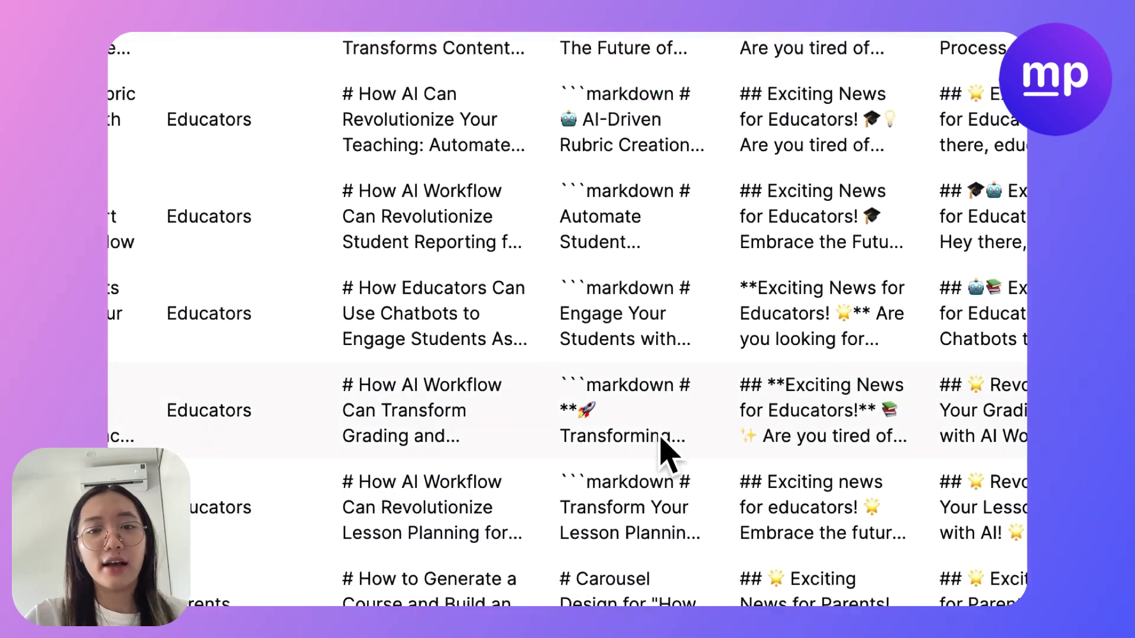
scroll(665, 467, "up", 5)
scroll(666, 455, "down", 4)
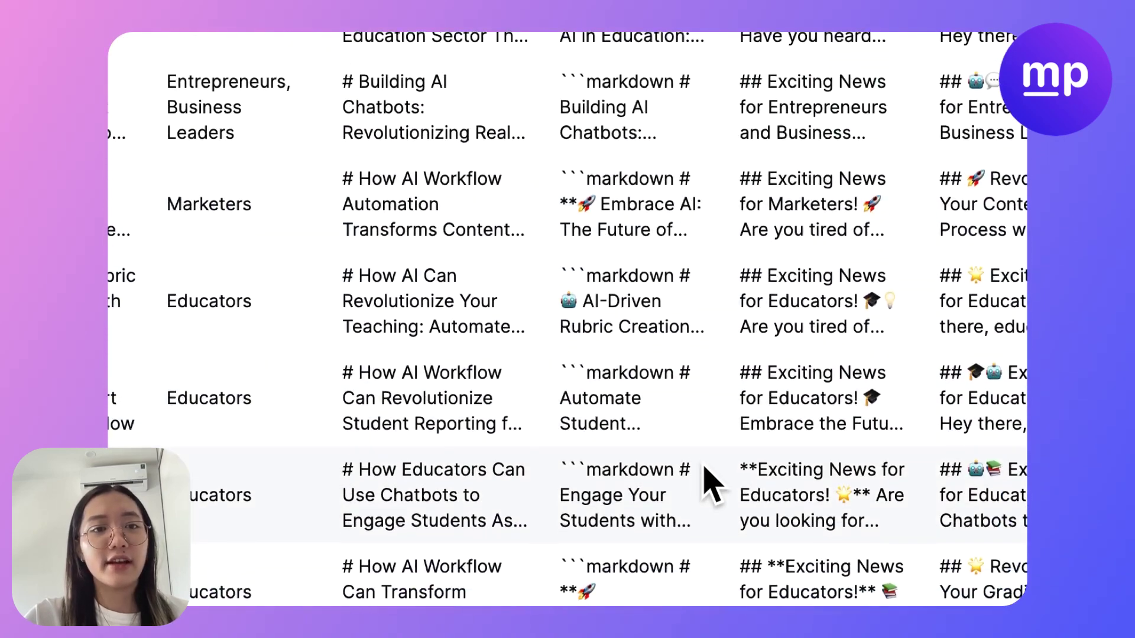
scroll(704, 466, "up", 2)
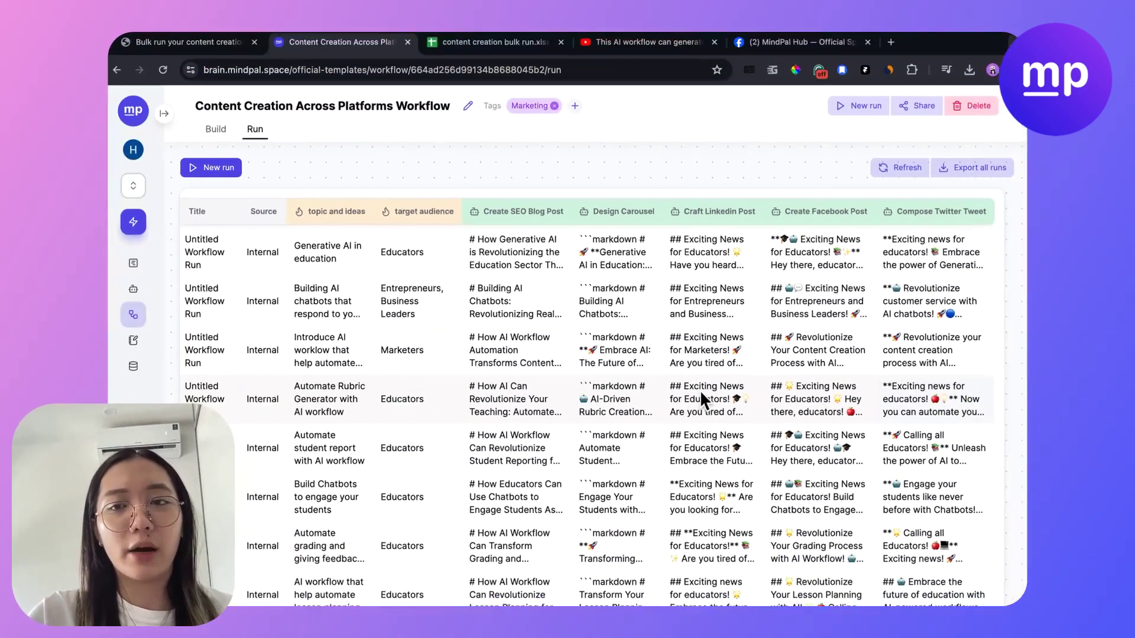
scroll(701, 390, "down", 2)
scroll(703, 392, "up", 3)
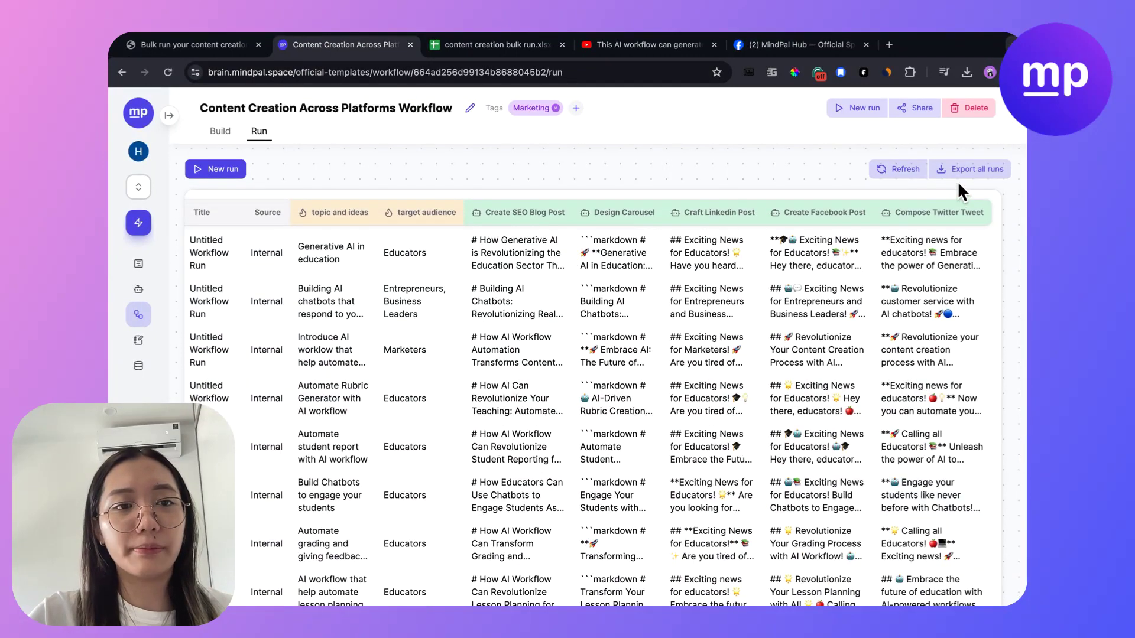
scroll(625, 329, "left", 1)
scroll(625, 330, "down", 5)
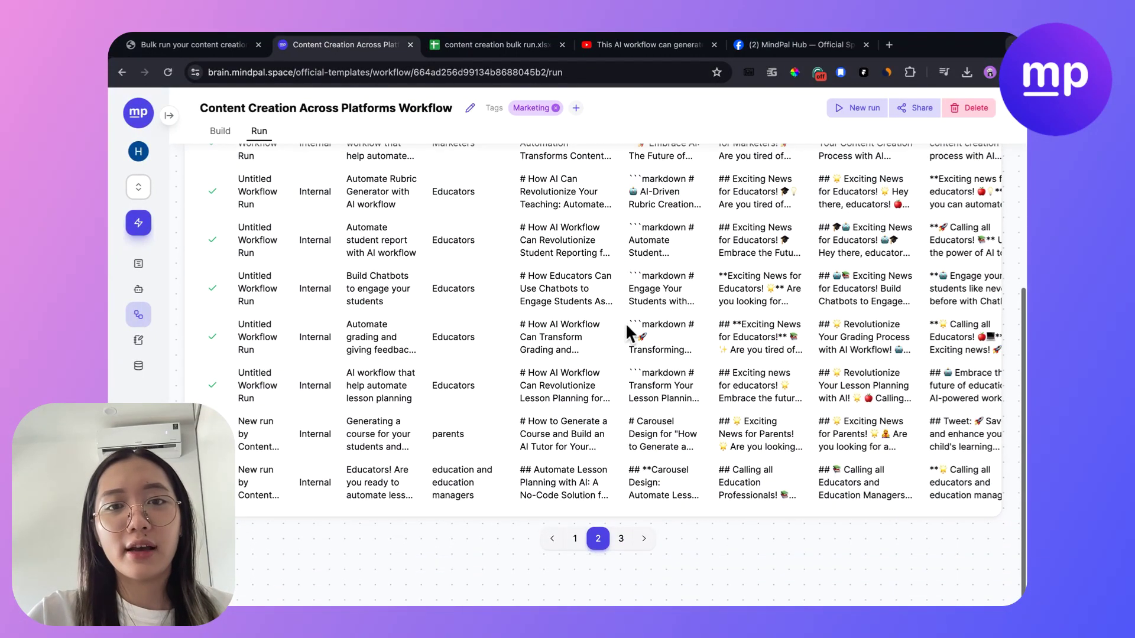
scroll(732, 410, "up", 5)
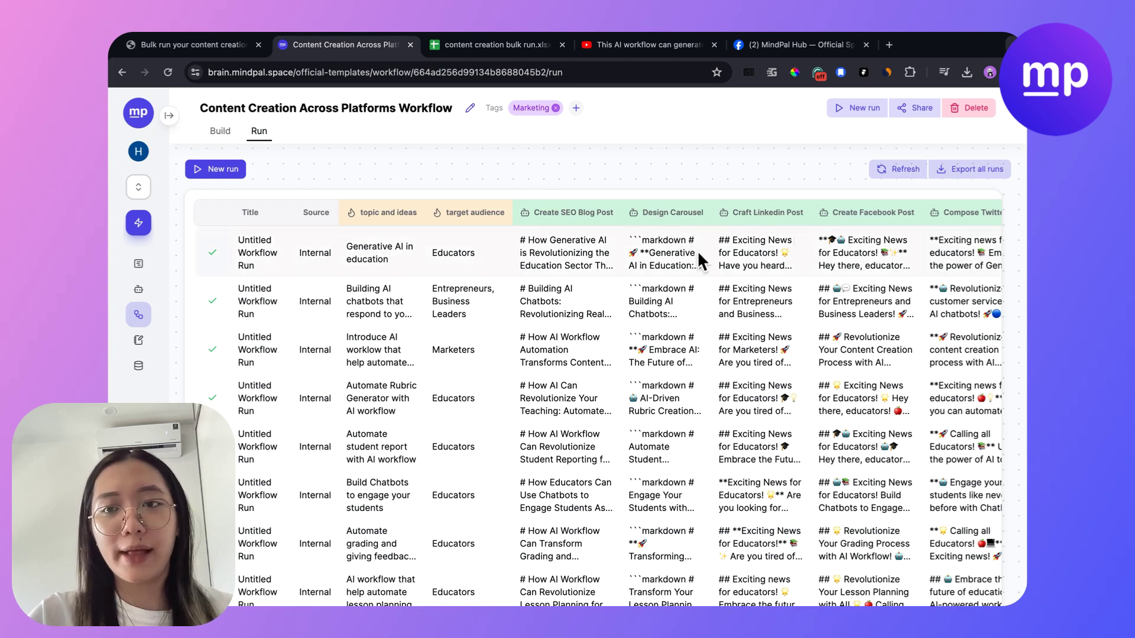
scroll(611, 337, "right", 1)
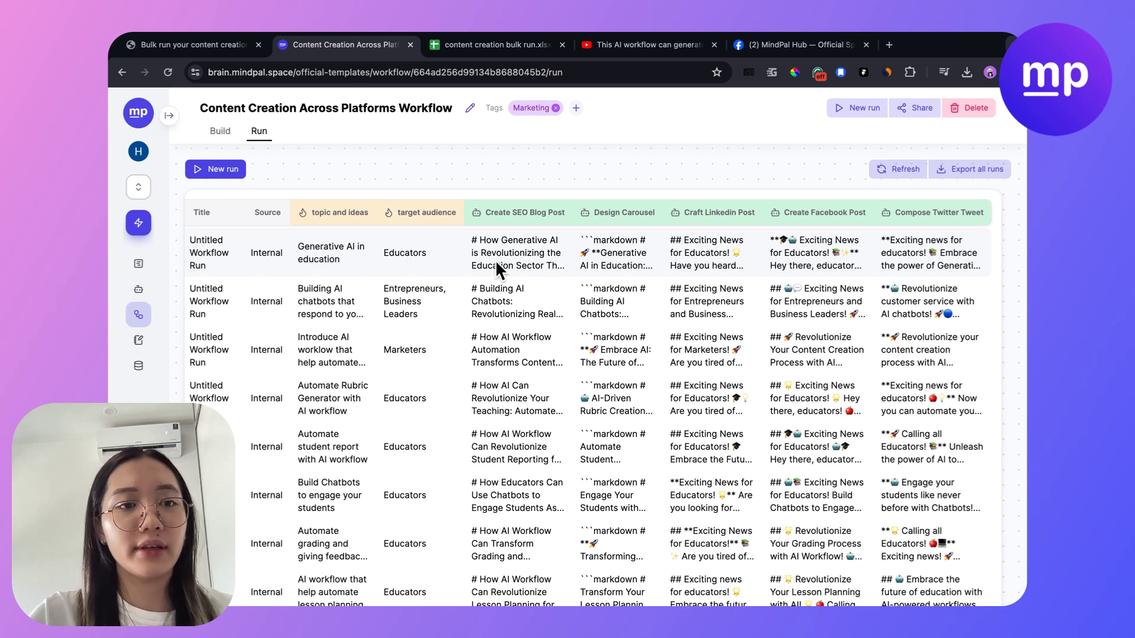
scroll(523, 335, "left", 1)
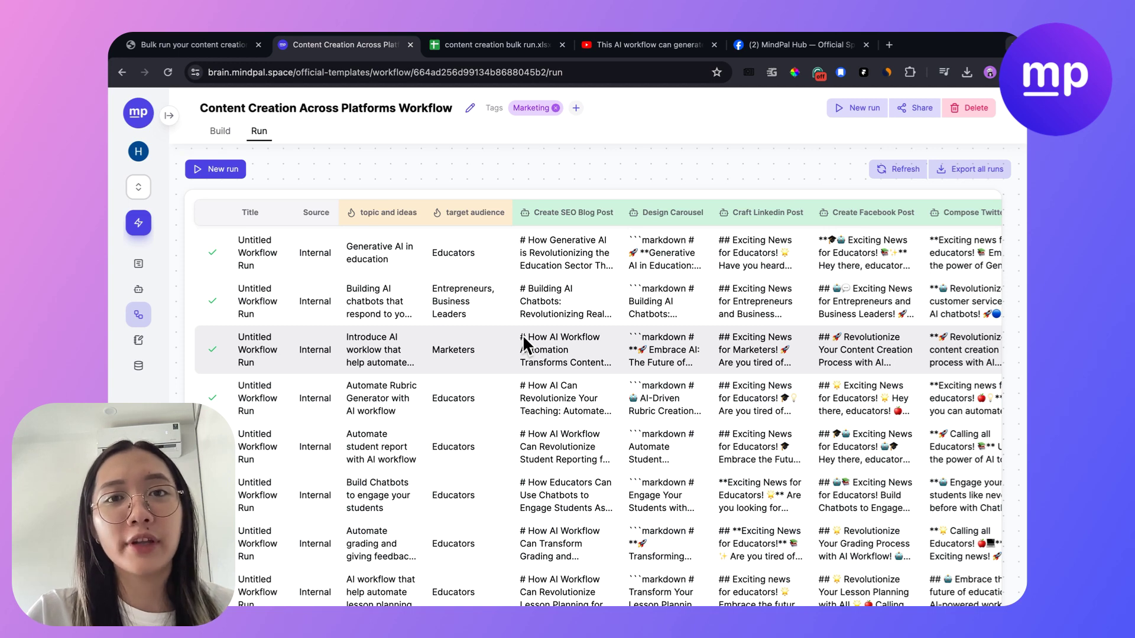
Glance over the YouTube demo video, the topics spreadsheet and the MindPal runs table
left_click(638, 45)
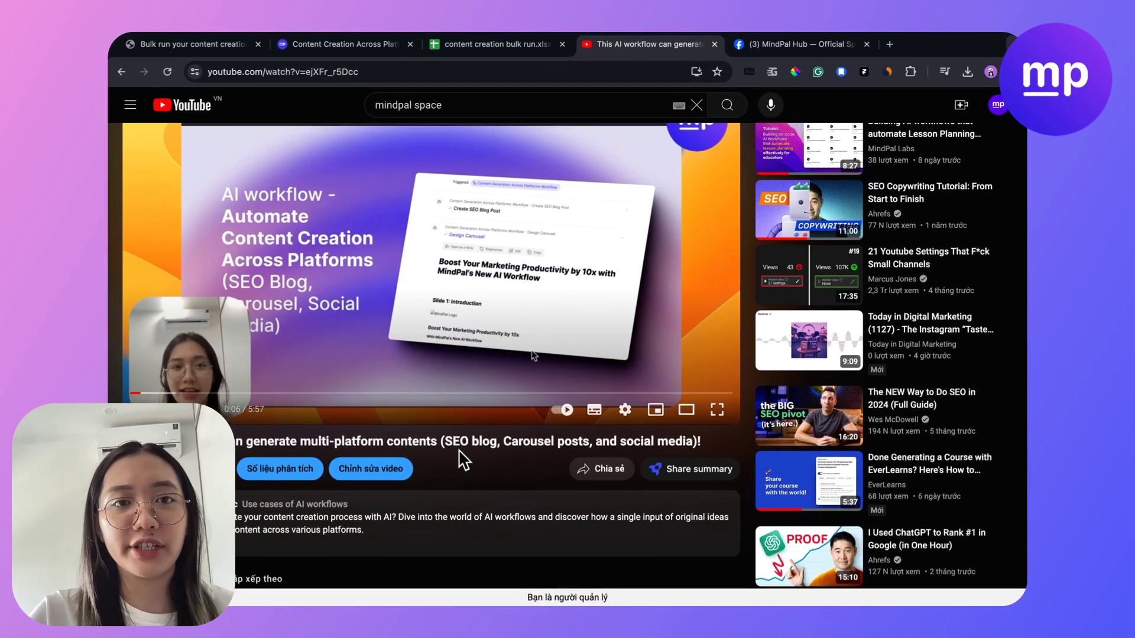
scroll(510, 309, "up", 1)
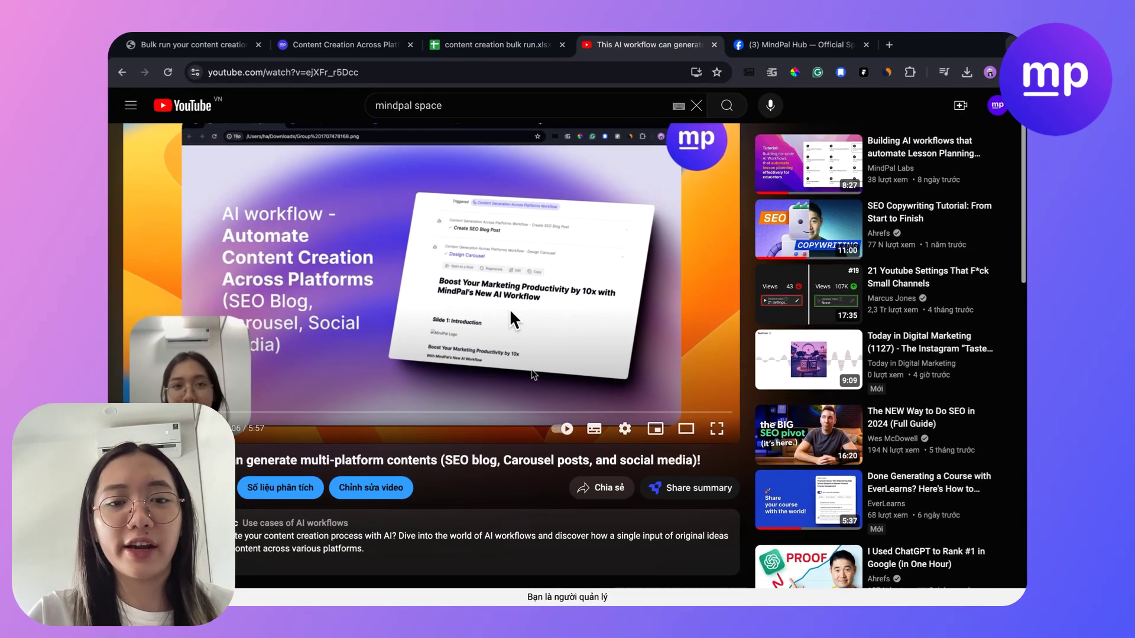
left_click(495, 51)
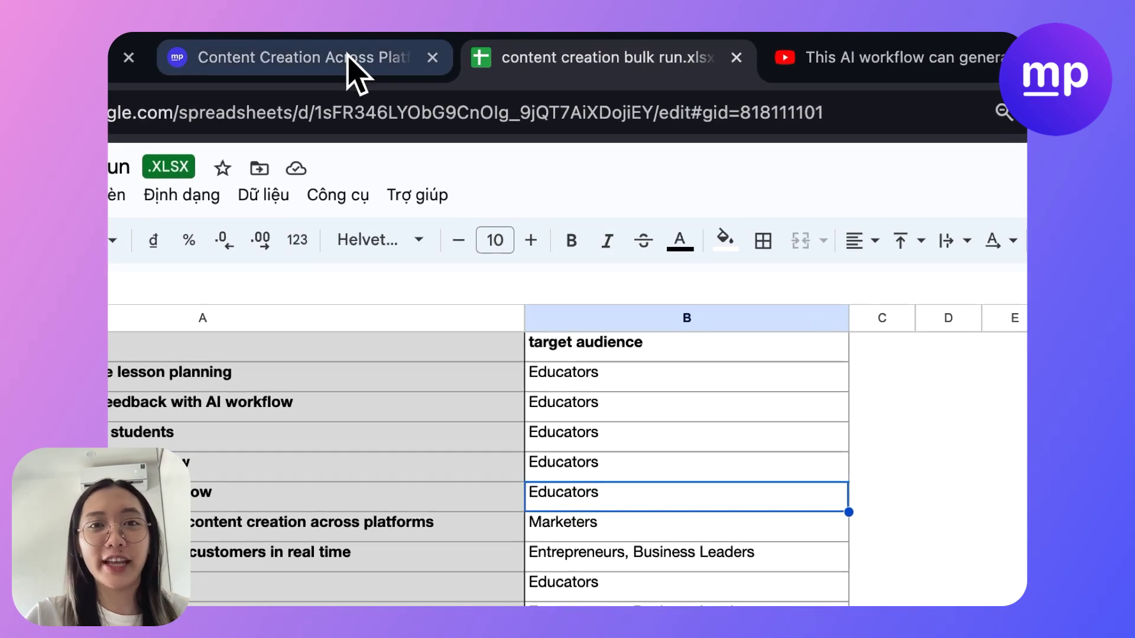
left_click(368, 45)
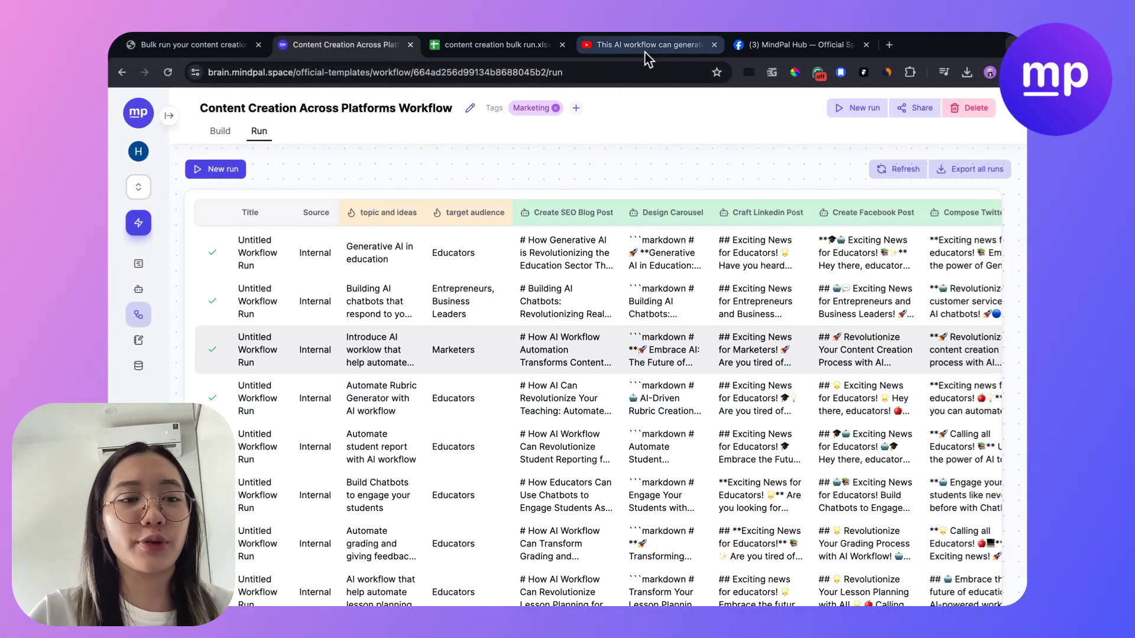
Go from the YouTube demo video to the MindPal Labs channel home page and browse it
left_click(644, 47)
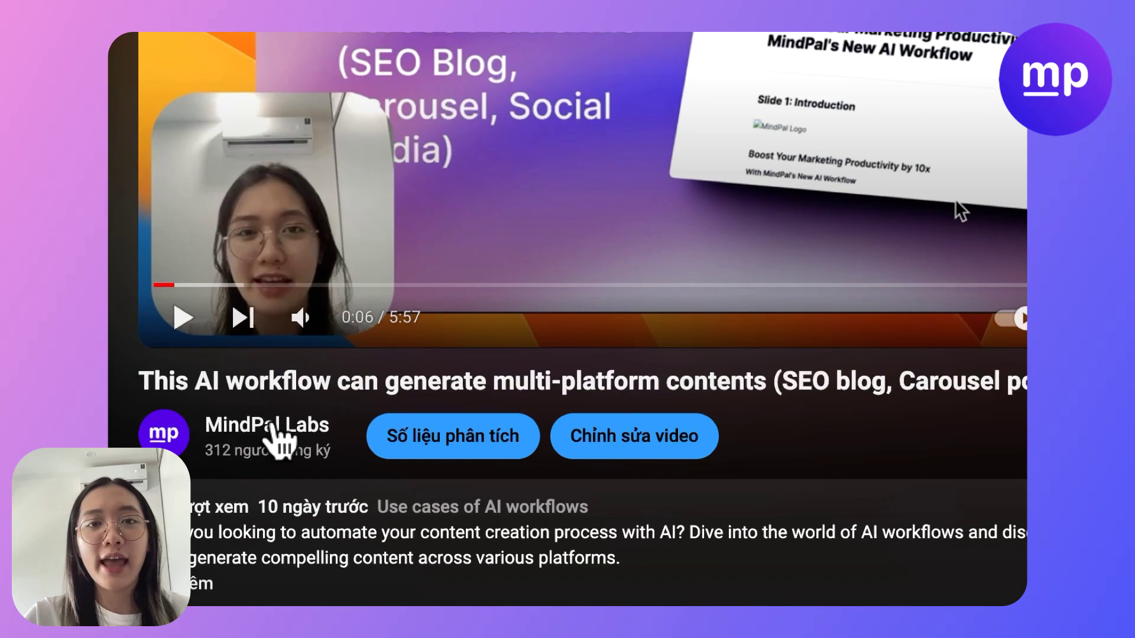
left_click(274, 434)
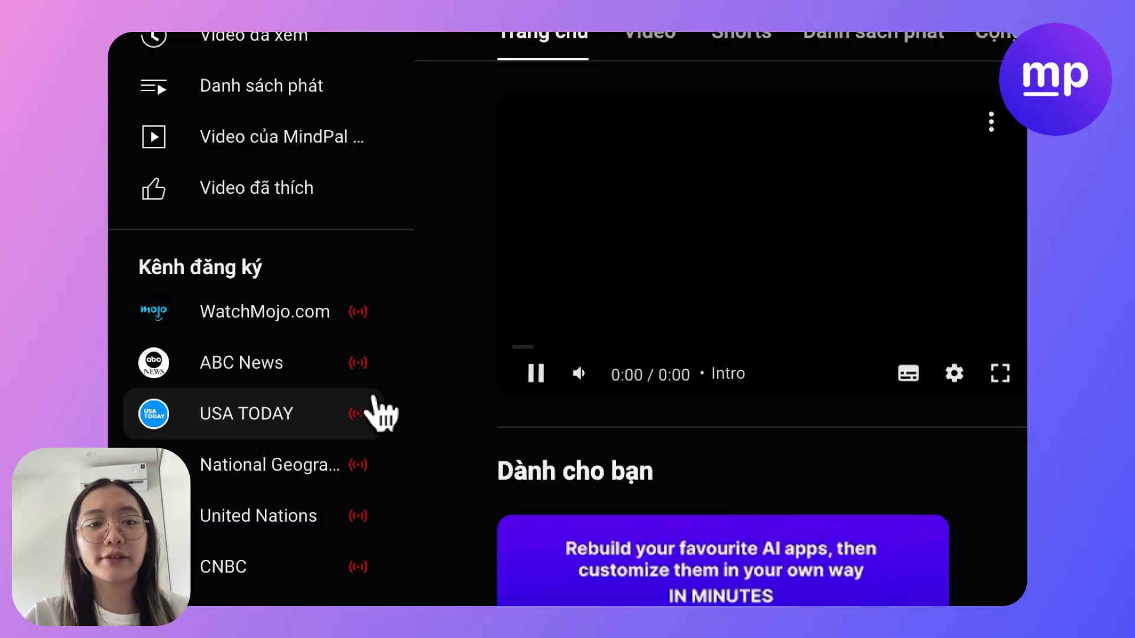
scroll(708, 258, "down", 5)
mouse_move(969, 376)
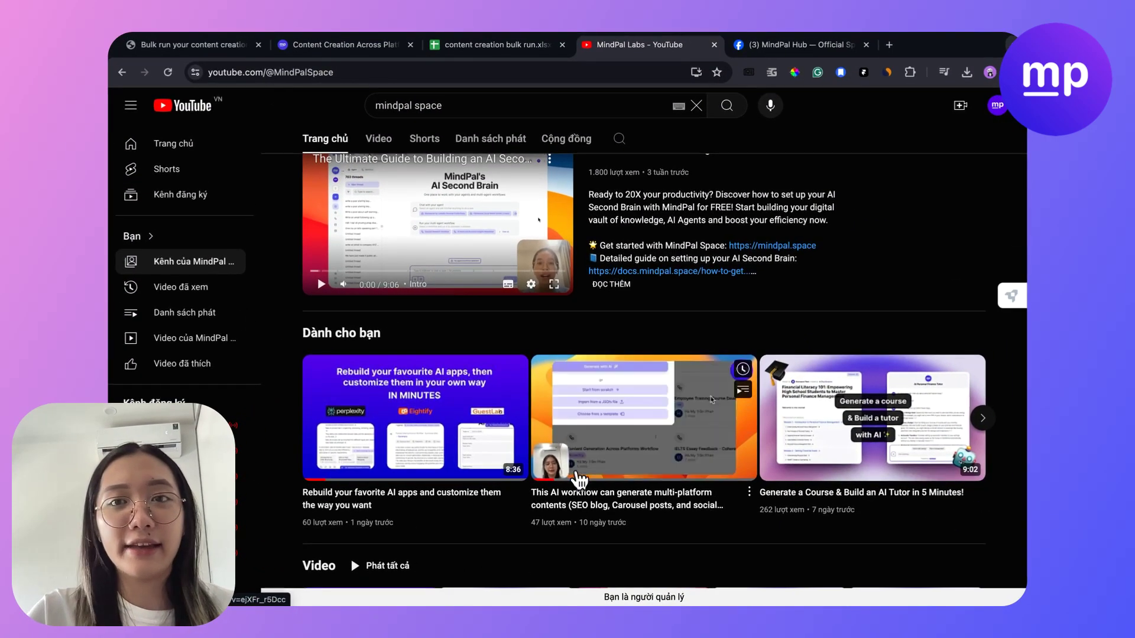
Scroll the MindPal Hub Facebook group feed down to the post about AI agent templates
left_click(795, 45)
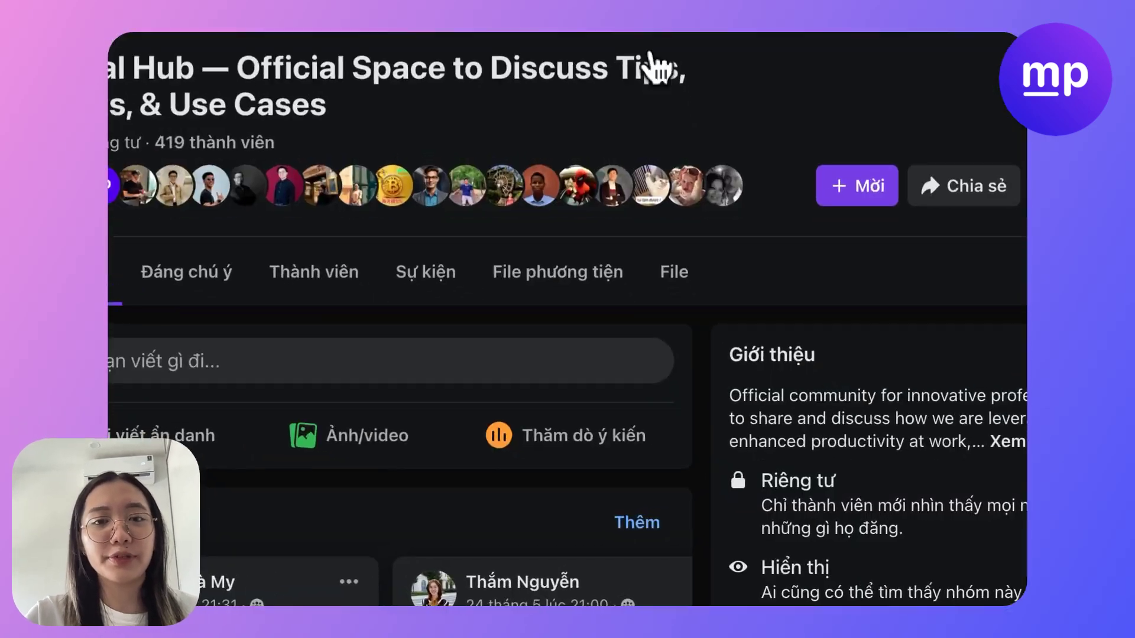
scroll(514, 197, "down", 10)
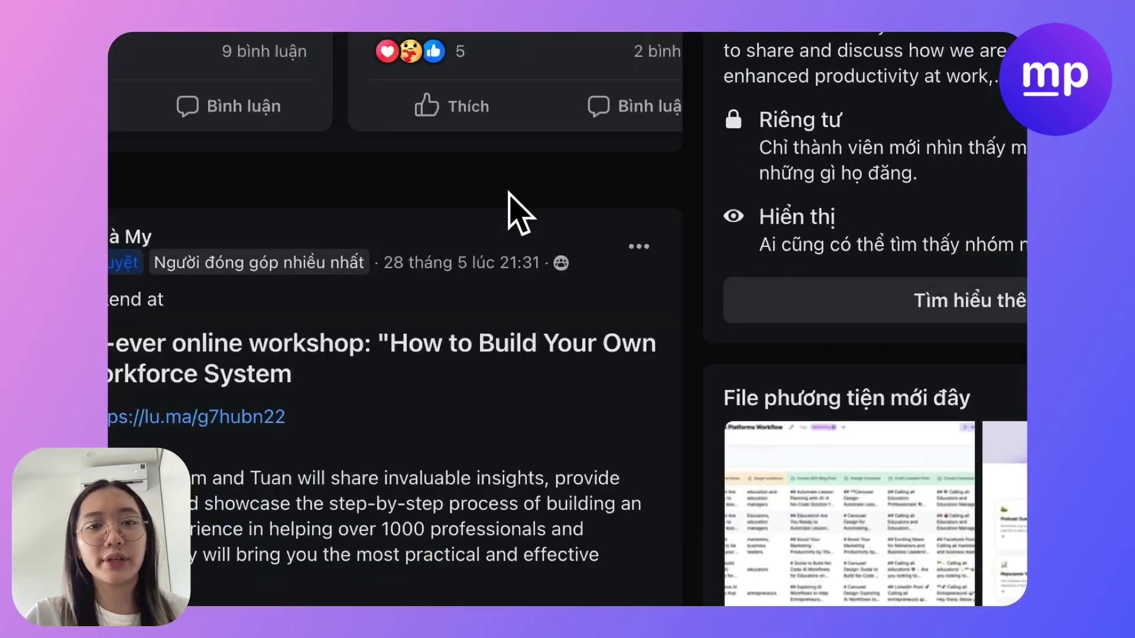
scroll(363, 464, "down", 5)
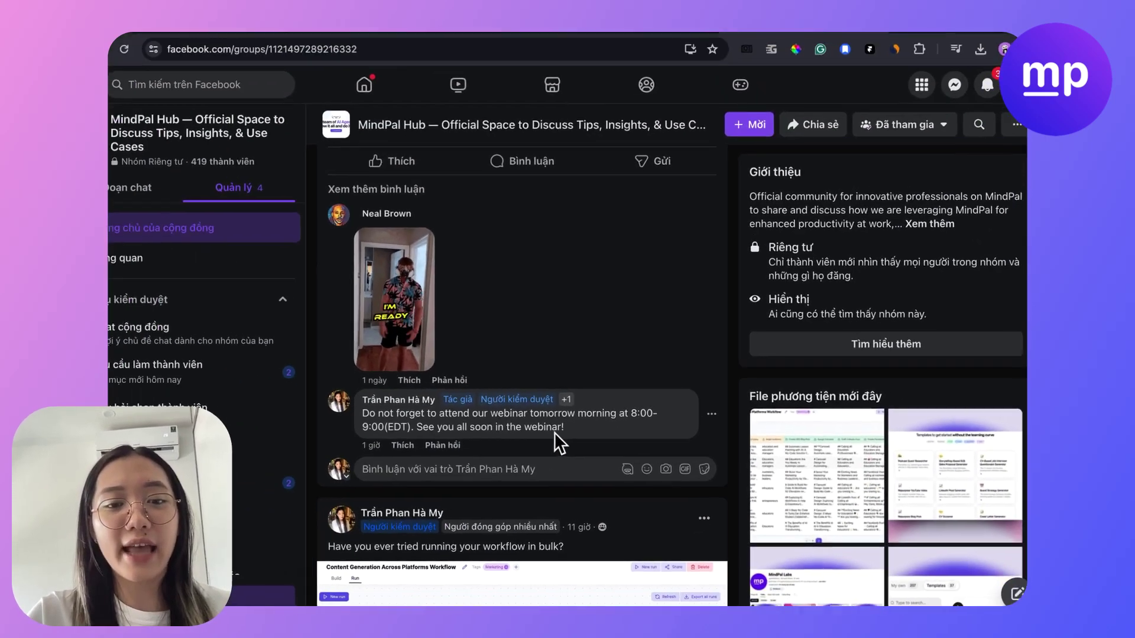
scroll(559, 437, "down", 5)
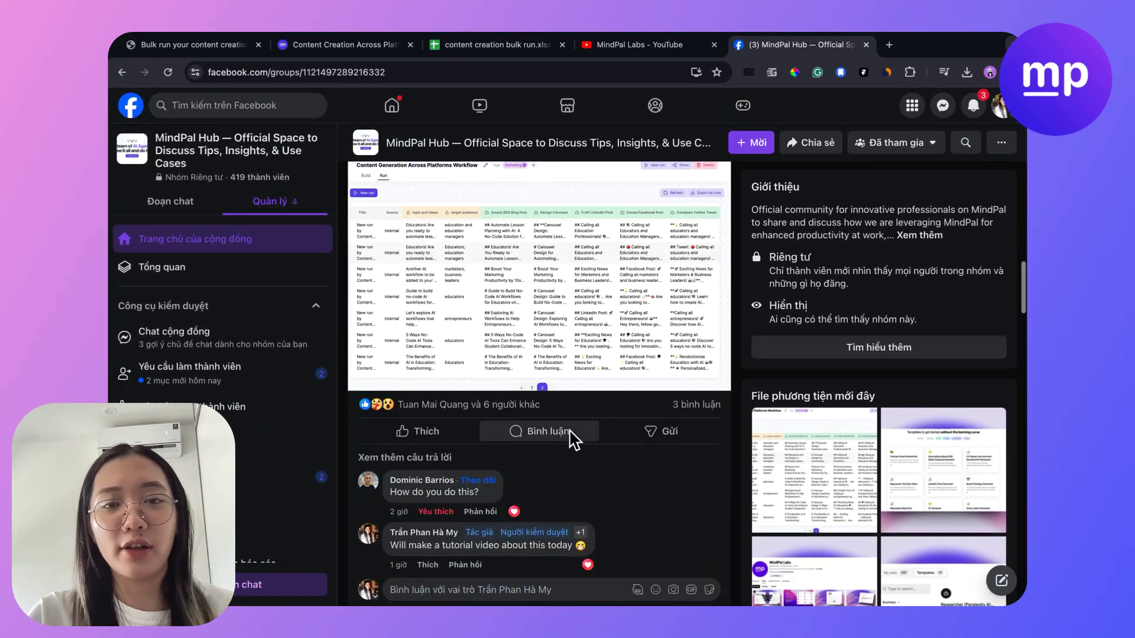
scroll(574, 440, "down", 5)
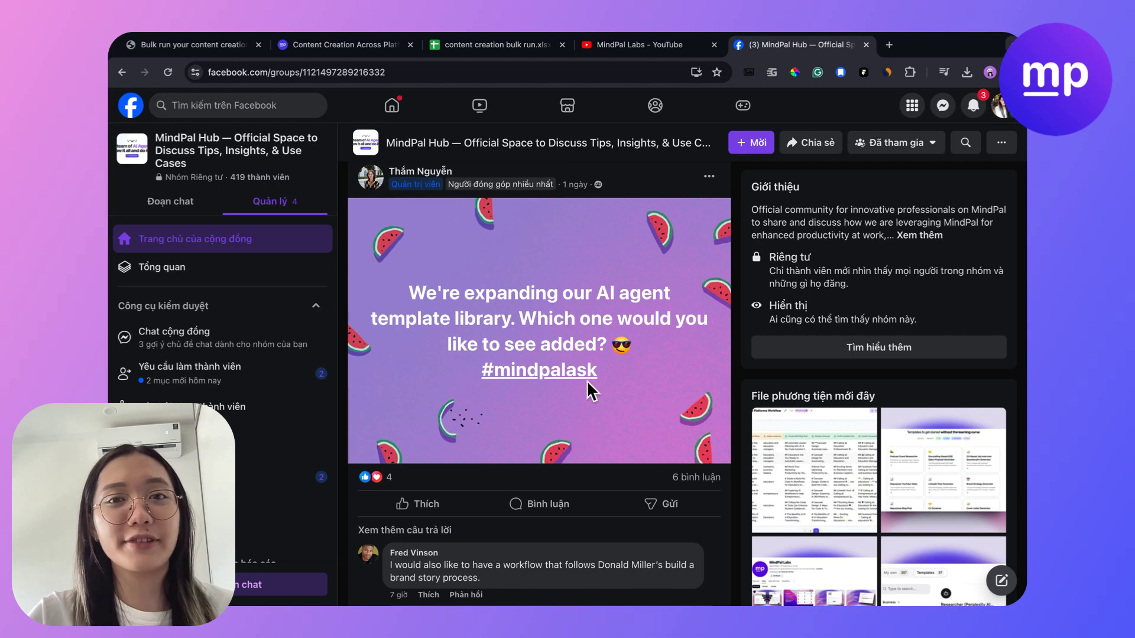